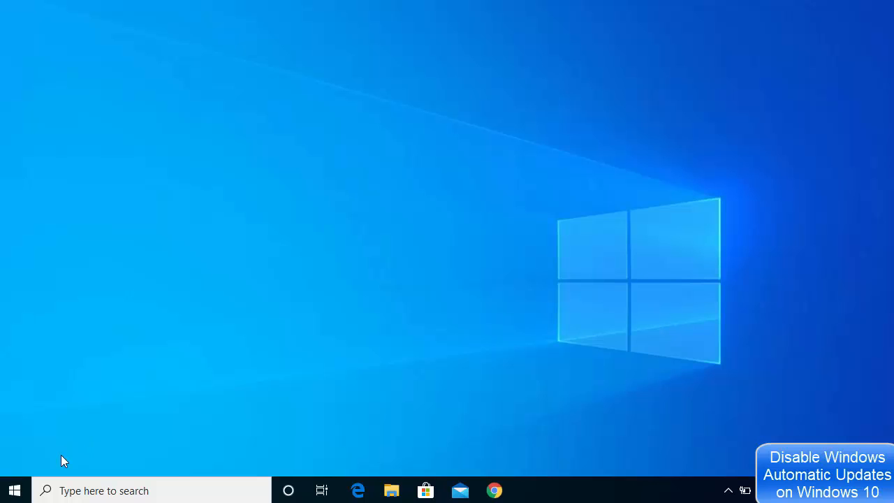
- Open the Advanced options of Windows Update under Update & Security in Windows Settings
{"action": "left_click", "coordinate": [14, 490]}
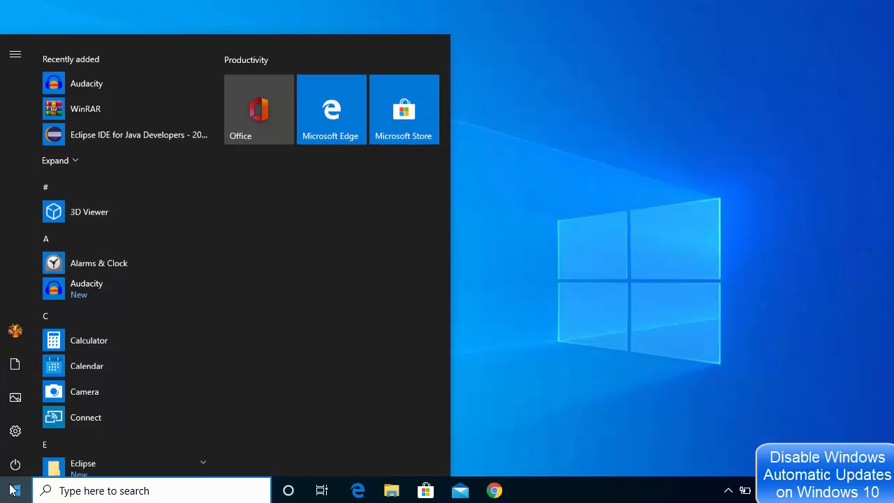
{"action": "mouse_move", "coordinate": [46, 430]}
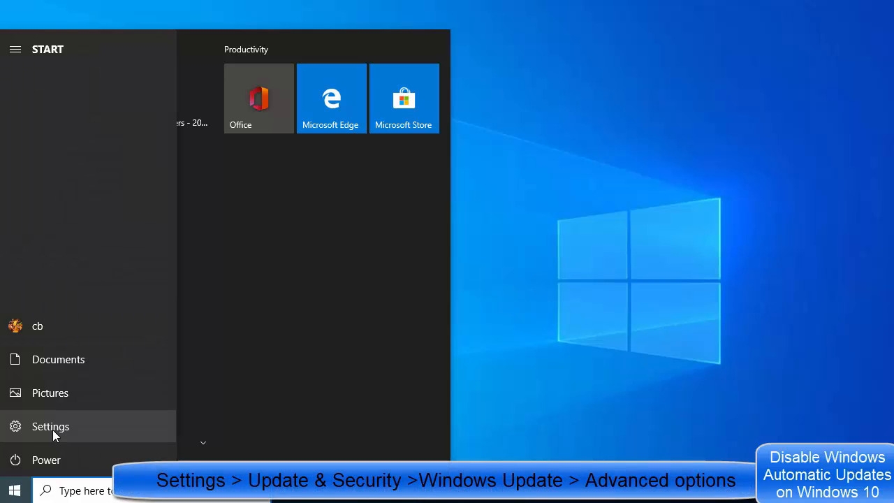
{"action": "left_click", "coordinate": [53, 430]}
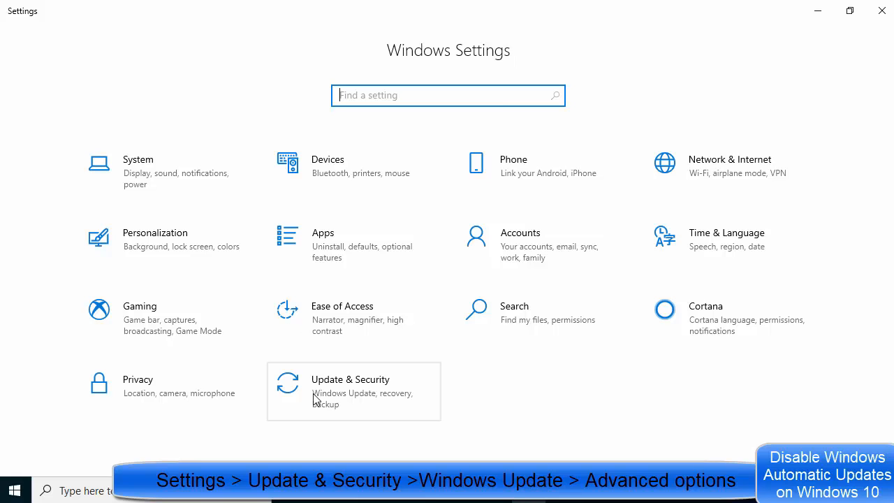
{"action": "left_click", "coordinate": [349, 390]}
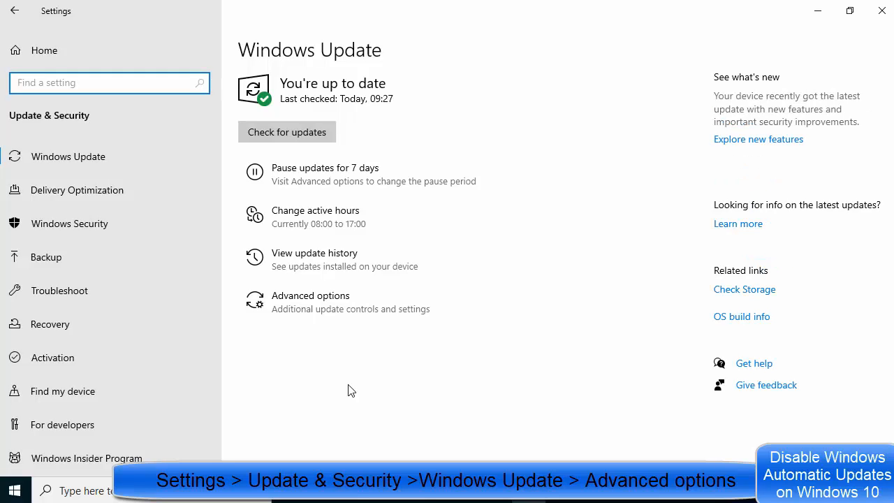
{"action": "left_click", "coordinate": [112, 158]}
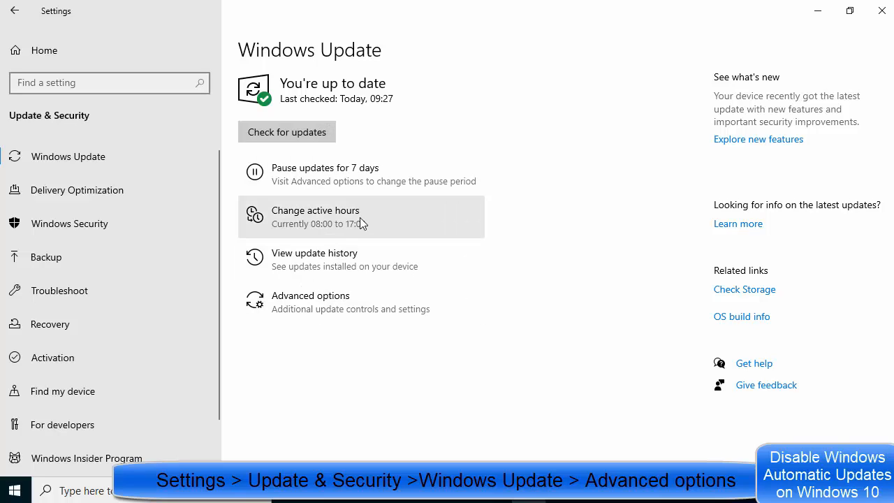
{"action": "left_click", "coordinate": [324, 309]}
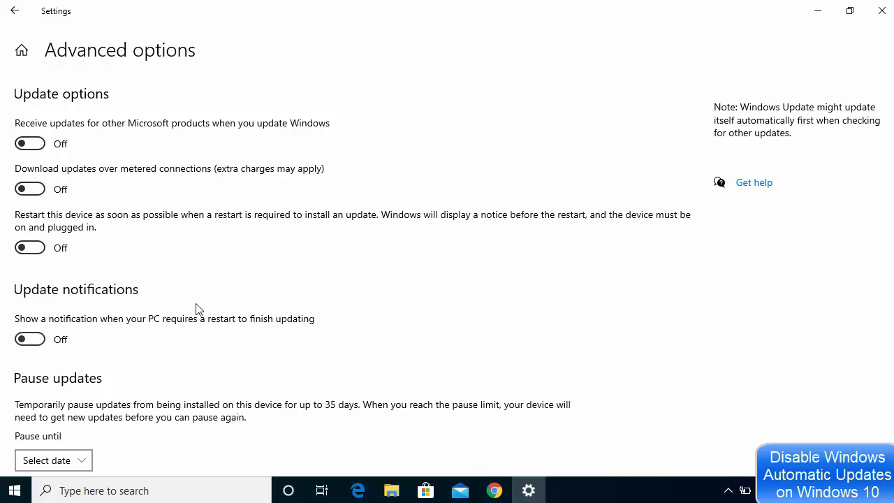
- Pause Windows updates until 27 April 2020
{"action": "scroll", "coordinate": [210, 252], "scroll_direction": "down", "scroll_amount": 3}
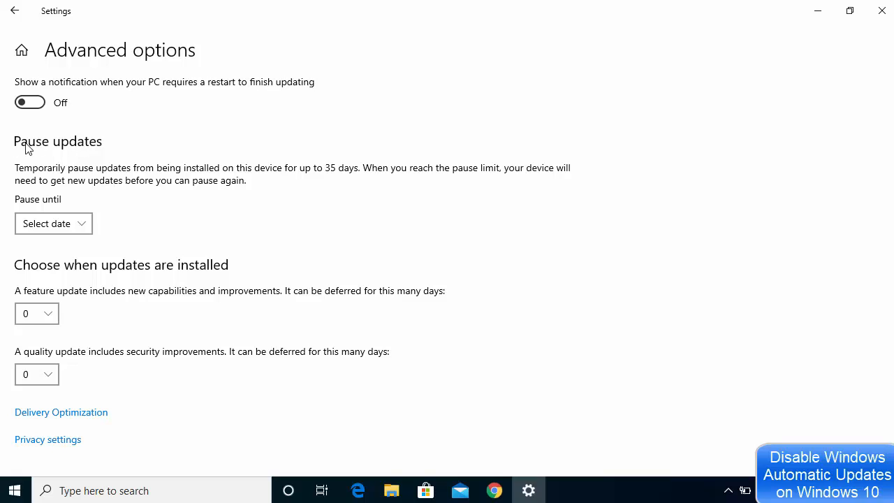
{"action": "left_click", "coordinate": [60, 224]}
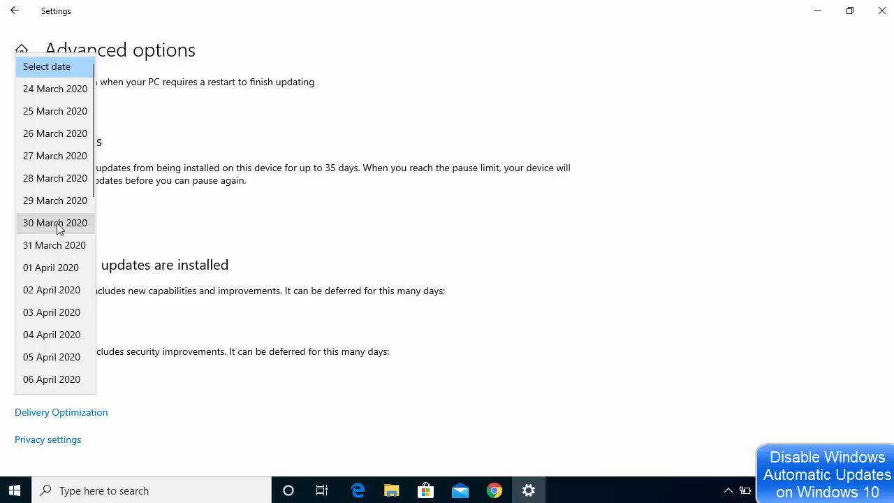
{"action": "scroll", "coordinate": [57, 222], "scroll_direction": "down", "scroll_amount": 6}
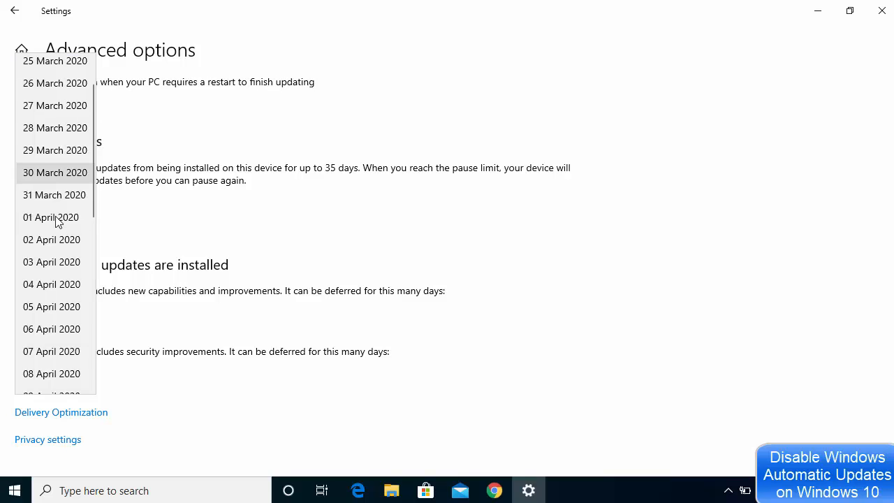
{"action": "scroll", "coordinate": [57, 222], "scroll_direction": "down", "scroll_amount": 1}
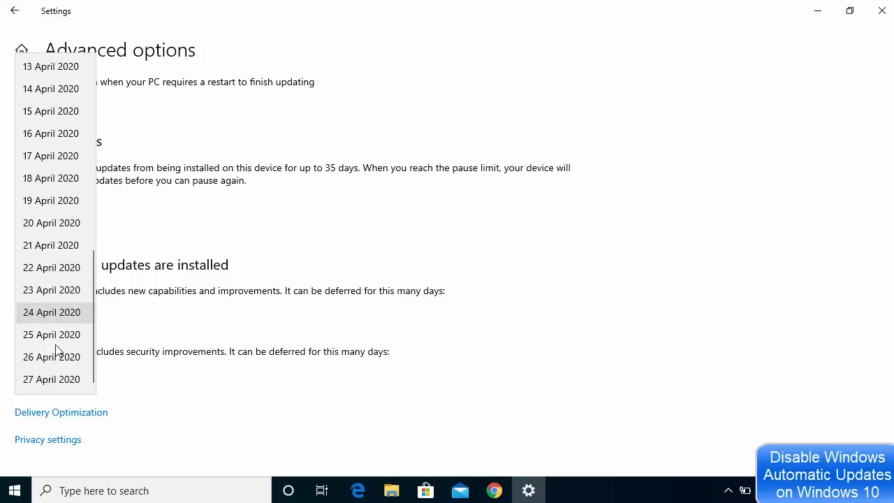
{"action": "left_click", "coordinate": [48, 380]}
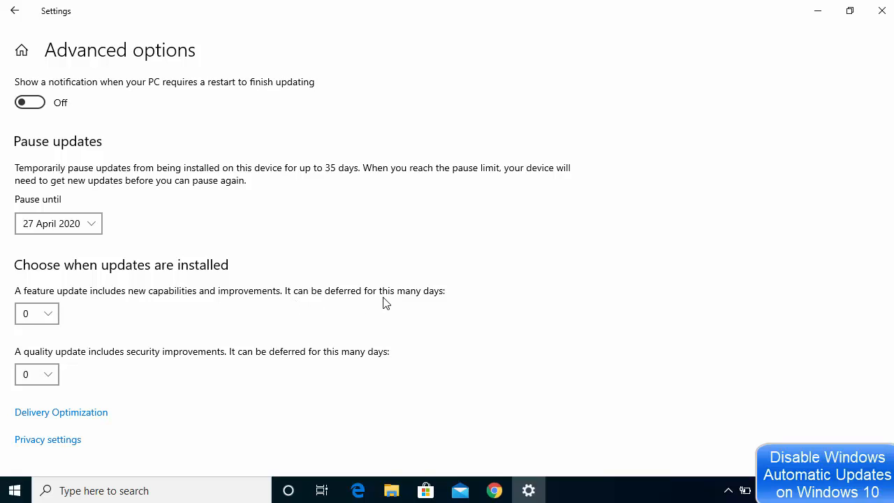
- Set the deferral period for feature updates to 365 days
{"action": "left_click", "coordinate": [49, 315]}
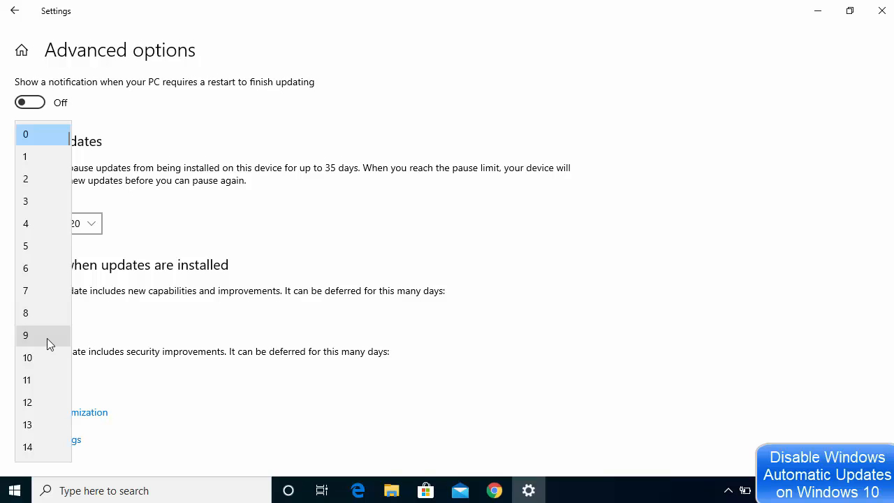
{"action": "scroll", "coordinate": [47, 337], "scroll_direction": "down", "scroll_amount": 4}
{"action": "scroll", "coordinate": [47, 341], "scroll_direction": "down", "scroll_amount": 17}
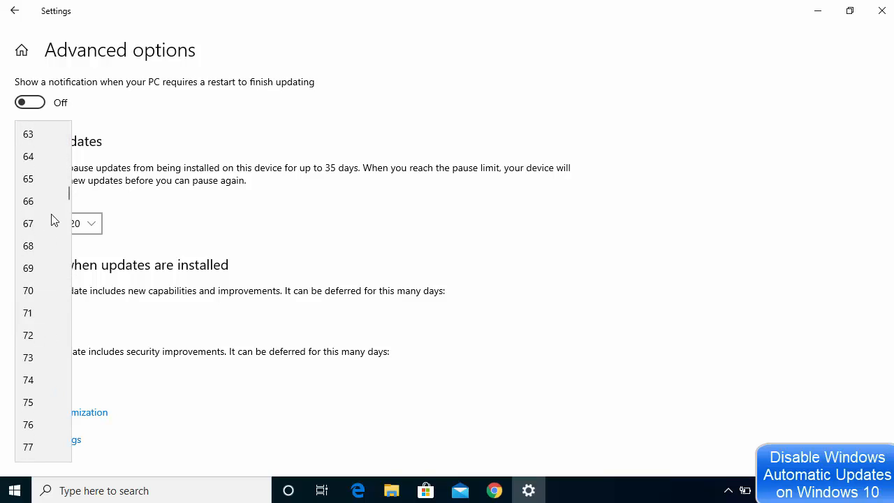
{"action": "left_click_drag", "start_coordinate": [70, 201], "coordinate": [67, 460]}
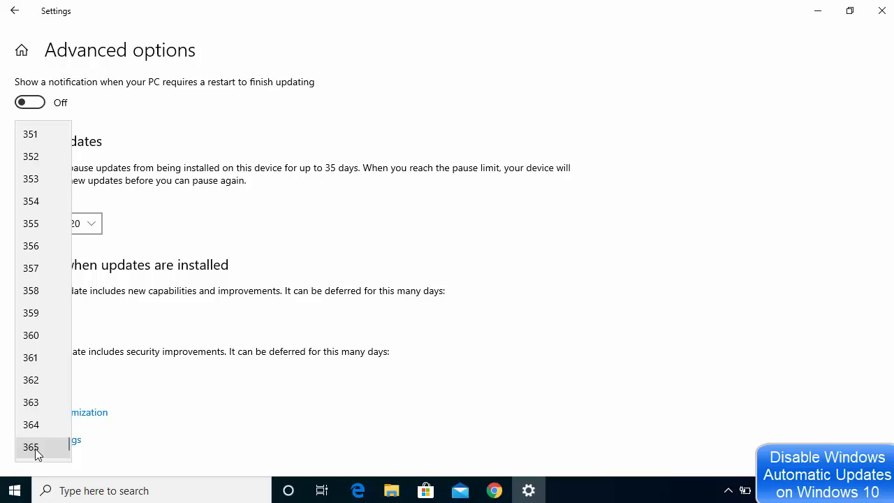
{"action": "left_click", "coordinate": [35, 449]}
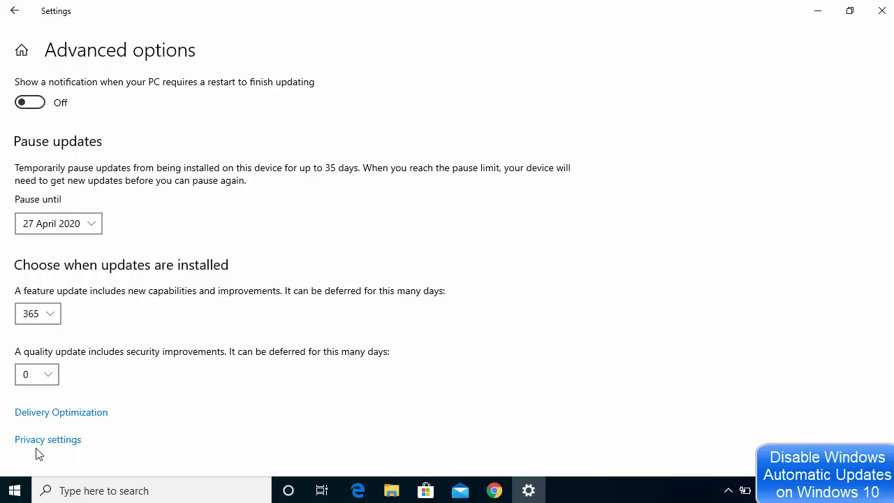
- Set the deferral period for quality updates to 30 days and close Settings
{"action": "left_click", "coordinate": [57, 381]}
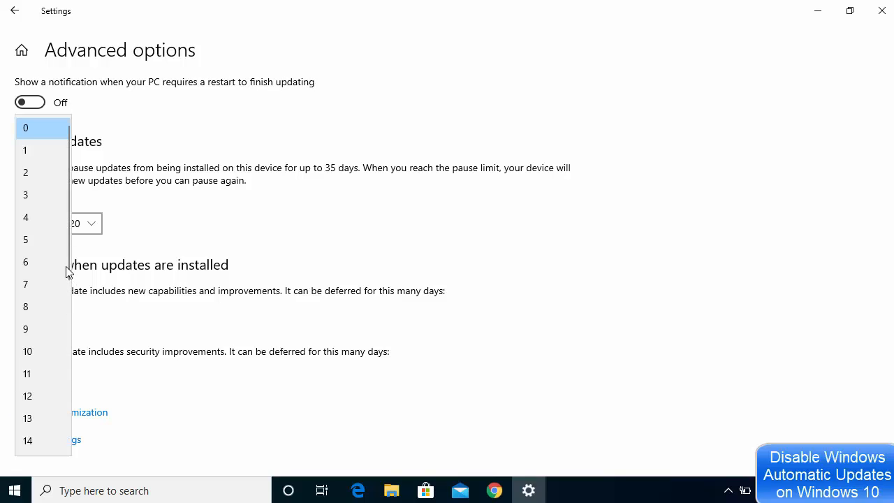
{"action": "left_click_drag", "start_coordinate": [65, 265], "coordinate": [65, 461]}
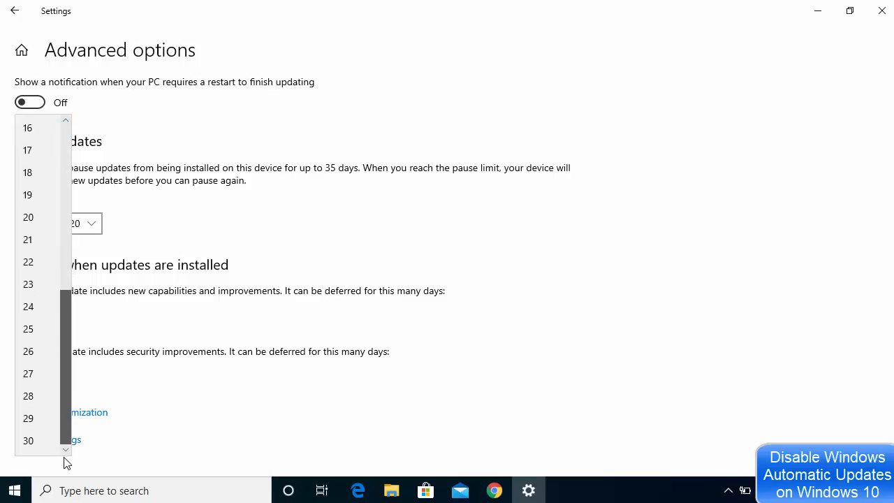
{"action": "left_click", "coordinate": [28, 441]}
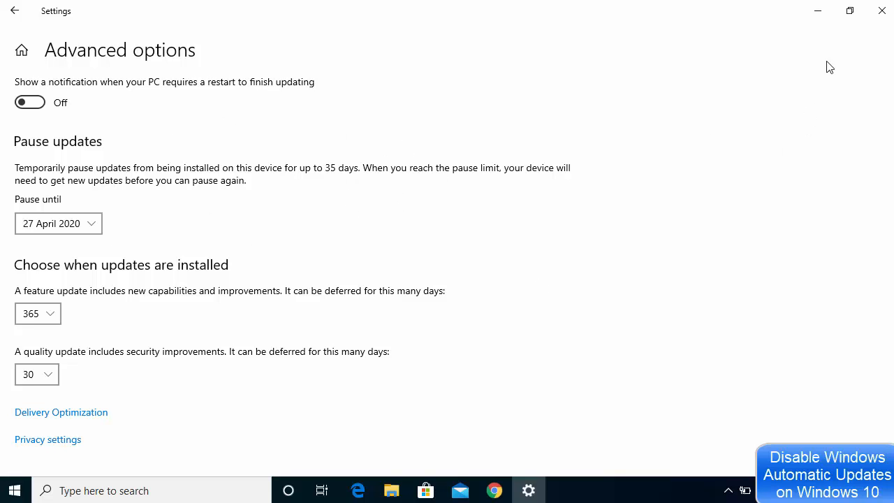
{"action": "left_click", "coordinate": [881, 11]}
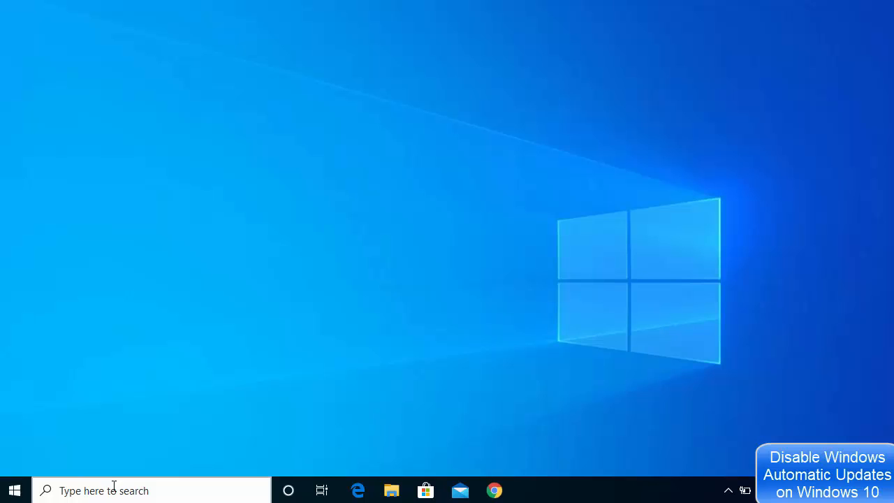
- Search for gpedit.msc, open the Local Group Policy Editor maximized, and widen its policy tree to show full folder names
{"action": "left_click", "coordinate": [77, 492]}
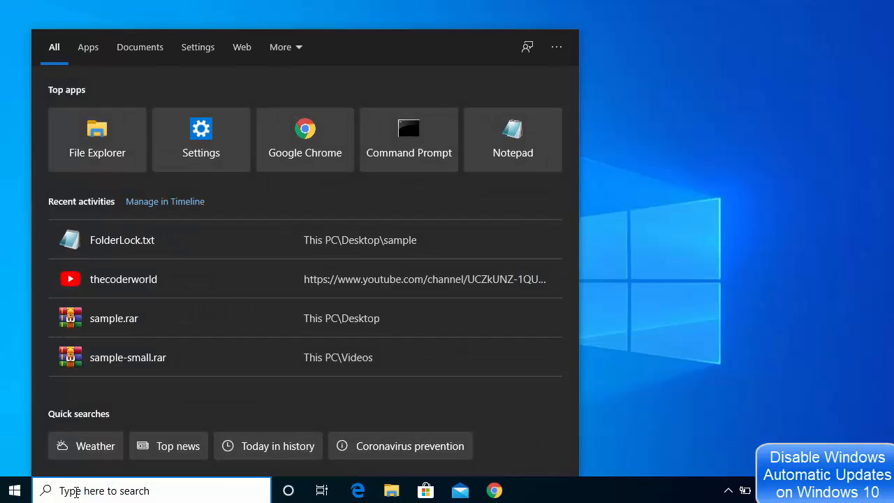
{"action": "type", "text": "g"}
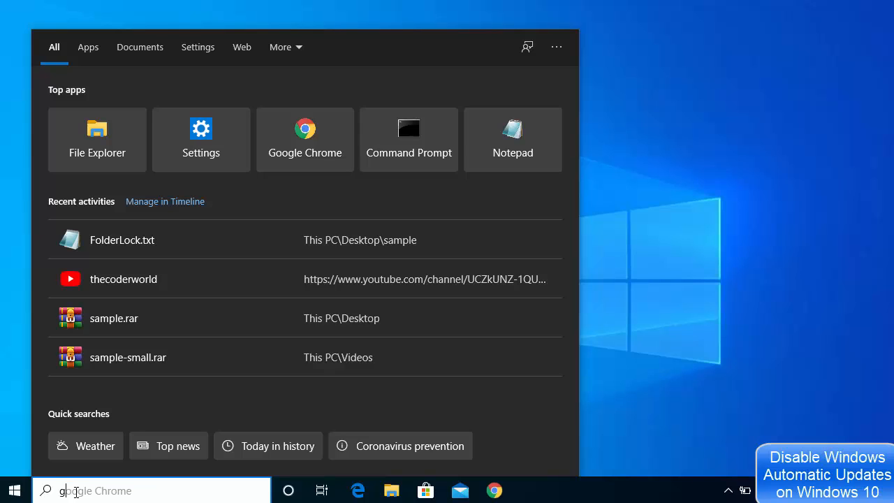
{"action": "type", "text": "ped"}
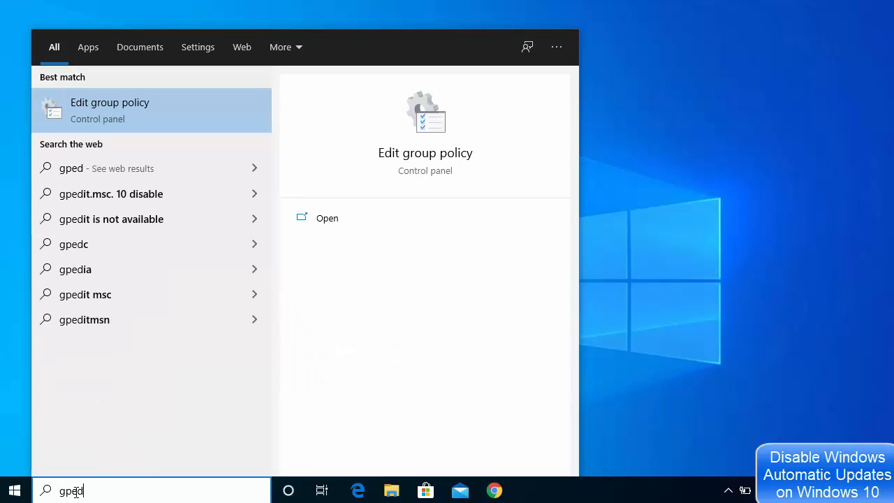
{"action": "type", "text": "it.msc"}
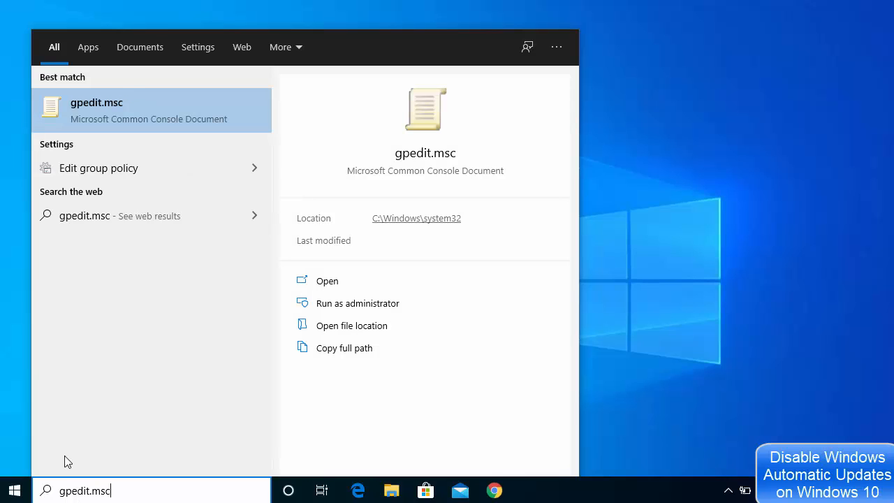
{"action": "left_click", "coordinate": [105, 116]}
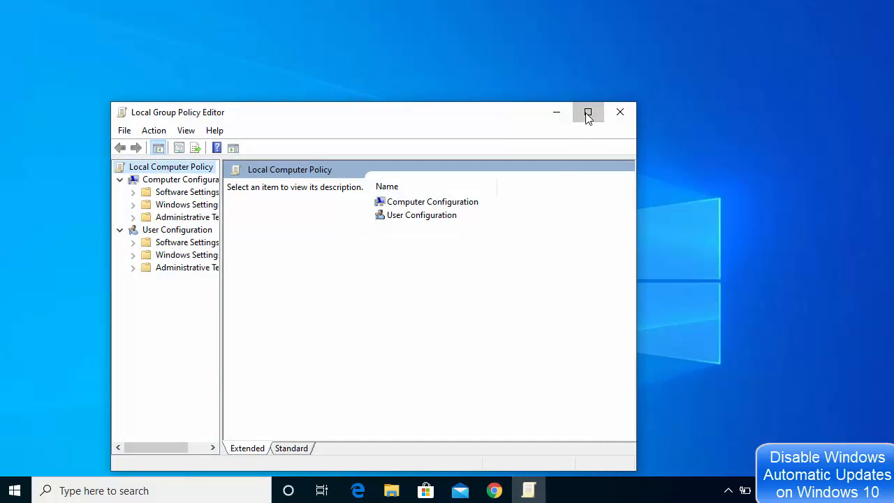
{"action": "left_click", "coordinate": [588, 112]}
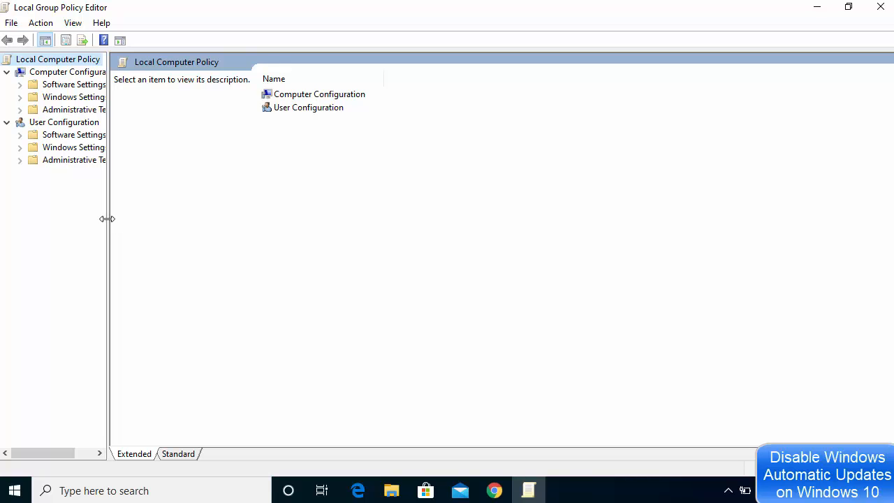
{"action": "left_click_drag", "start_coordinate": [106, 217], "coordinate": [237, 237]}
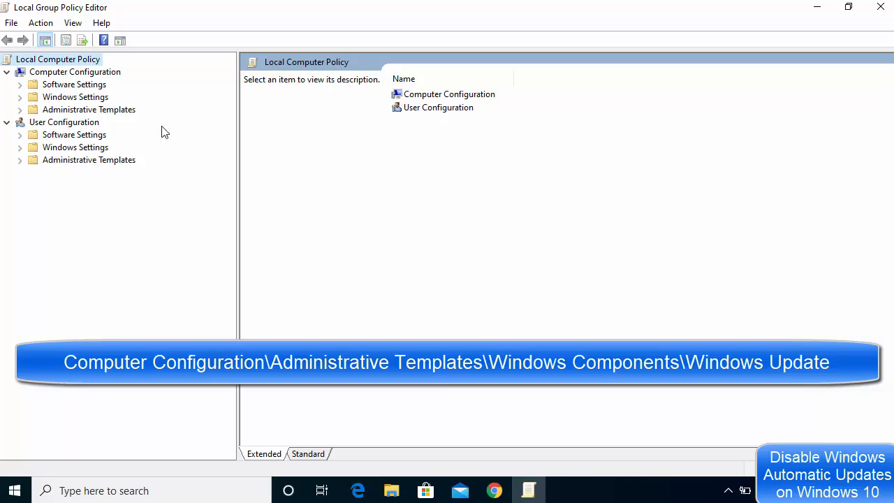
- Show the policy settings in Computer Configuration\Administrative Templates\Windows Components\Windows Update
{"action": "left_click", "coordinate": [63, 74]}
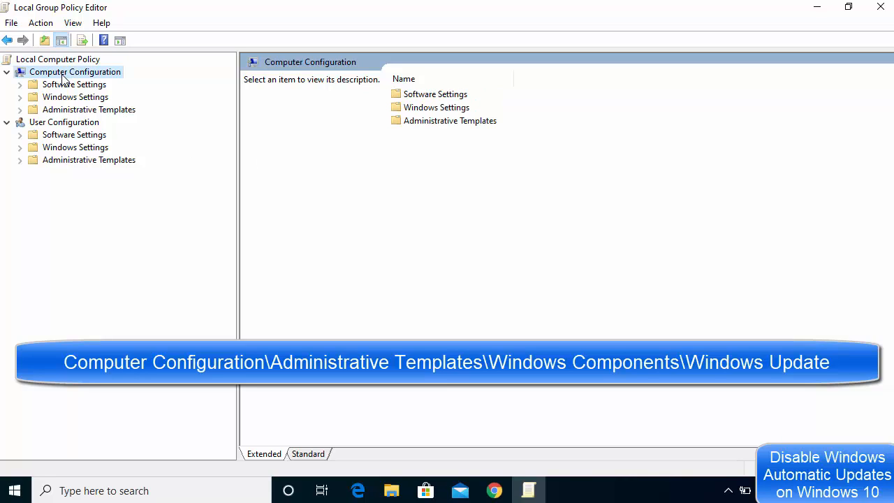
{"action": "left_click", "coordinate": [20, 110]}
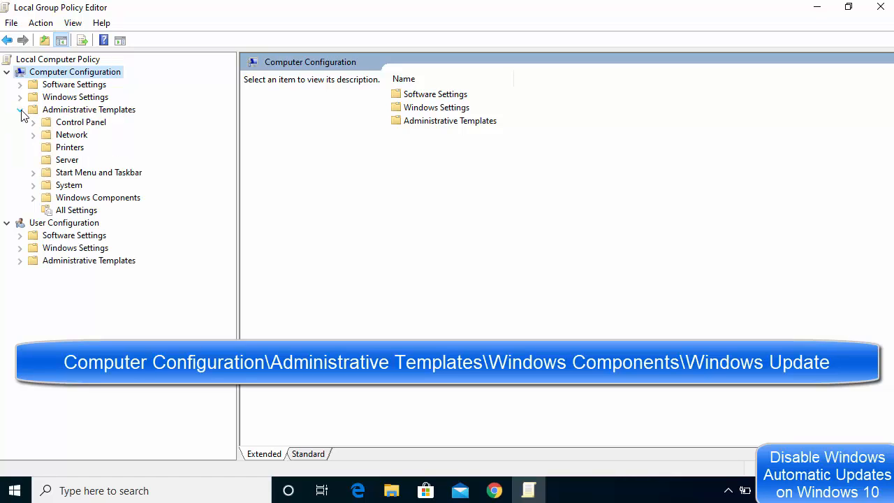
{"action": "left_click", "coordinate": [33, 198]}
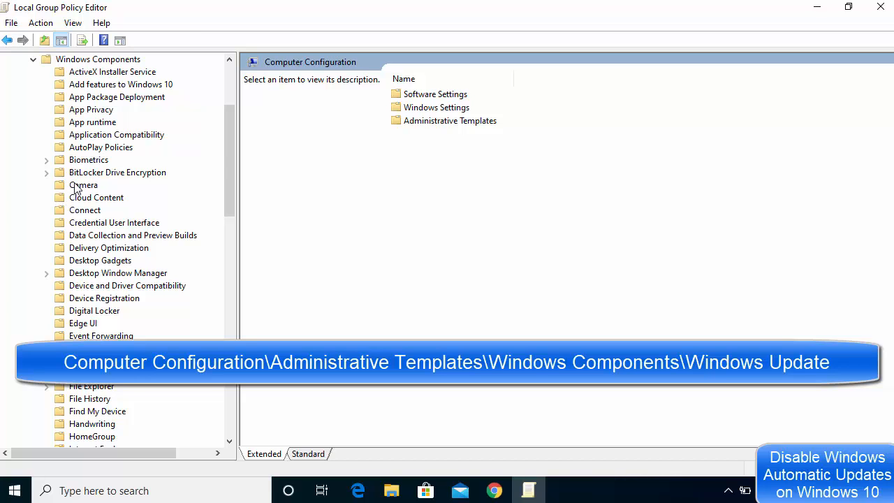
{"action": "scroll", "coordinate": [76, 189], "scroll_direction": "down", "scroll_amount": 6}
{"action": "scroll", "coordinate": [75, 189], "scroll_direction": "down", "scroll_amount": 8}
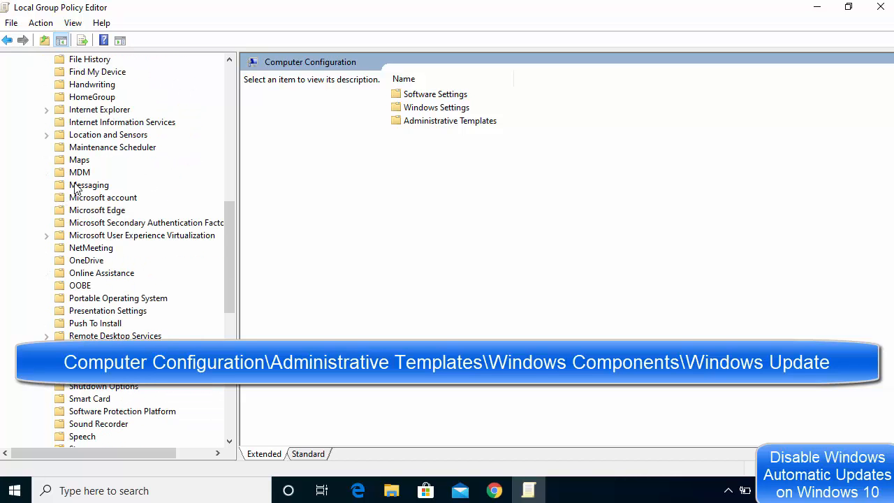
{"action": "scroll", "coordinate": [76, 188], "scroll_direction": "down", "scroll_amount": 4}
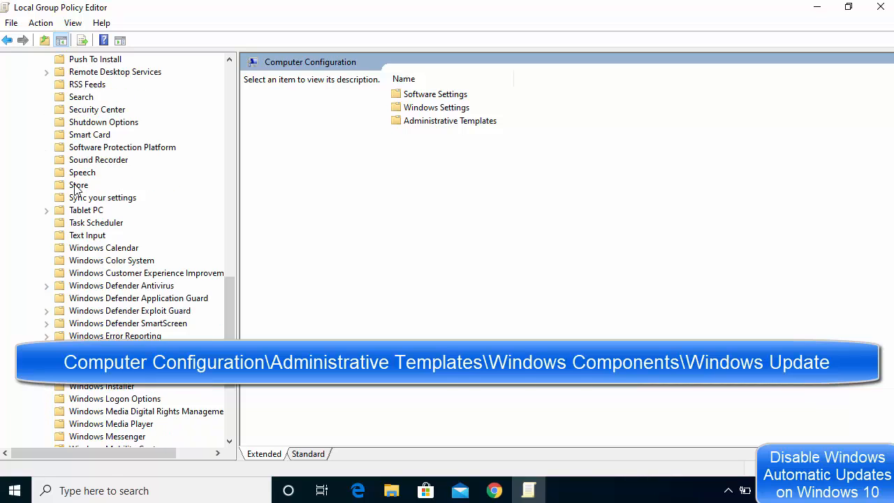
{"action": "scroll", "coordinate": [79, 272], "scroll_direction": "down", "scroll_amount": 2}
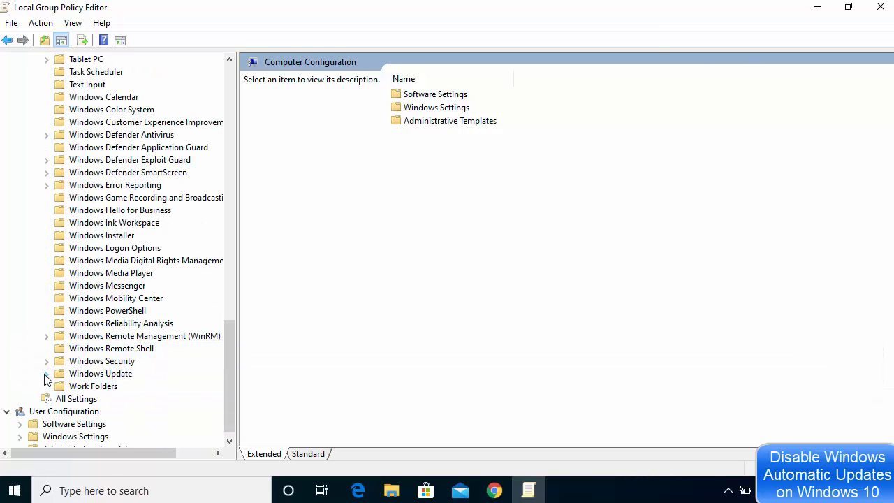
{"action": "left_click", "coordinate": [46, 373]}
{"action": "left_click", "coordinate": [58, 375]}
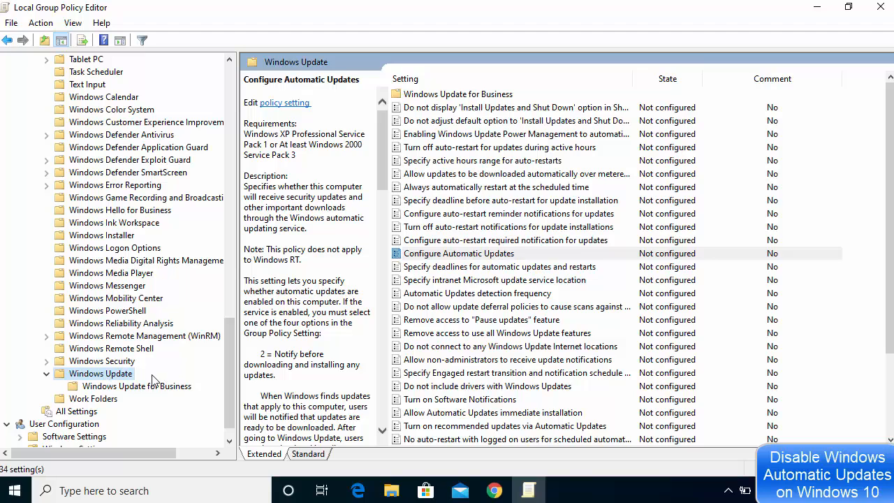
- Set the Configure Automatic Updates policy to Disabled, apply the change and close its dialog
{"action": "left_click", "coordinate": [492, 256]}
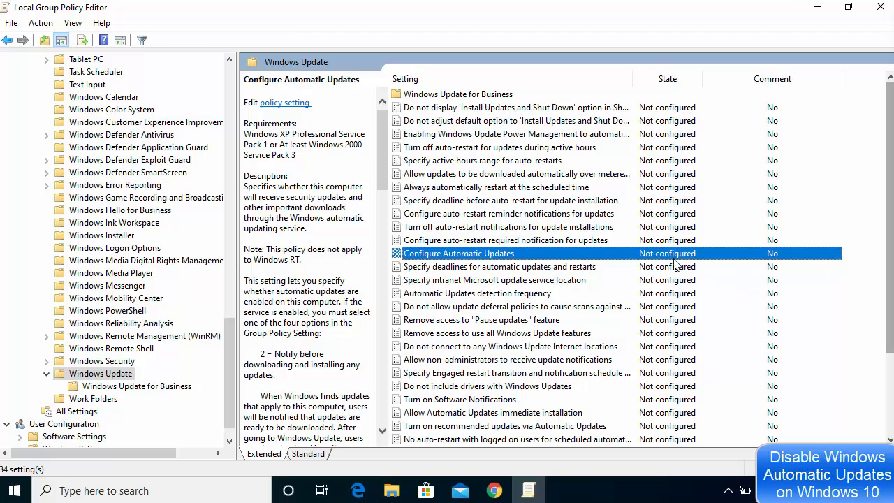
{"action": "double_click", "coordinate": [486, 257]}
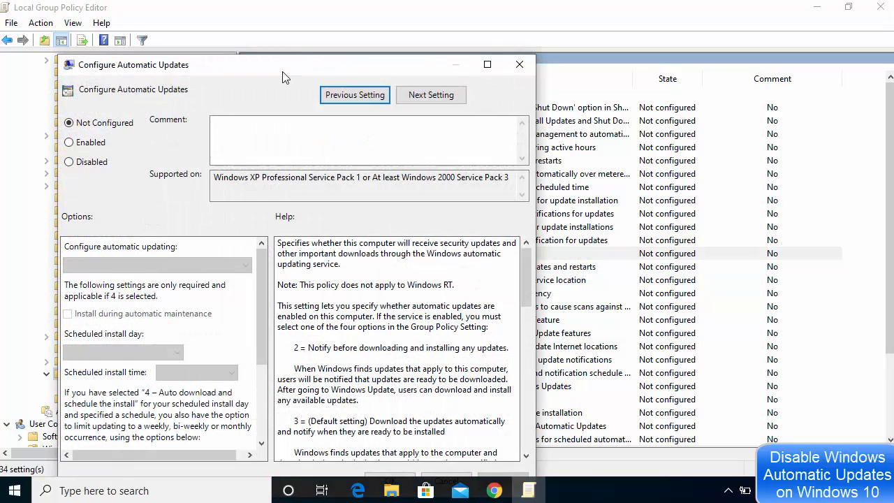
{"action": "left_click_drag", "start_coordinate": [282, 72], "coordinate": [396, 32]}
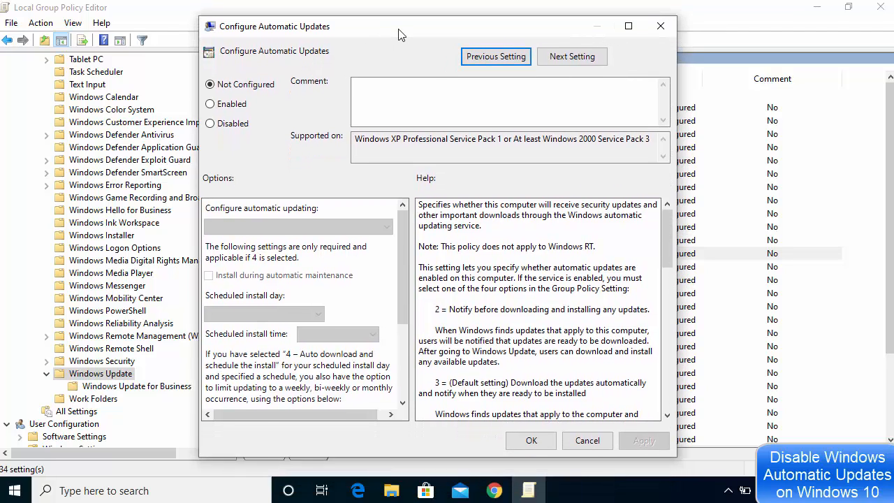
{"action": "left_click", "coordinate": [210, 123]}
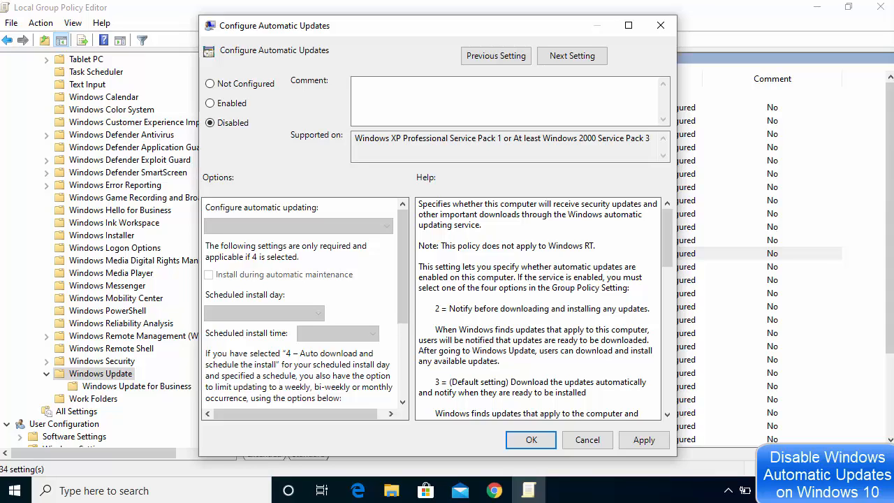
{"action": "left_click", "coordinate": [643, 439]}
{"action": "left_click", "coordinate": [543, 444]}
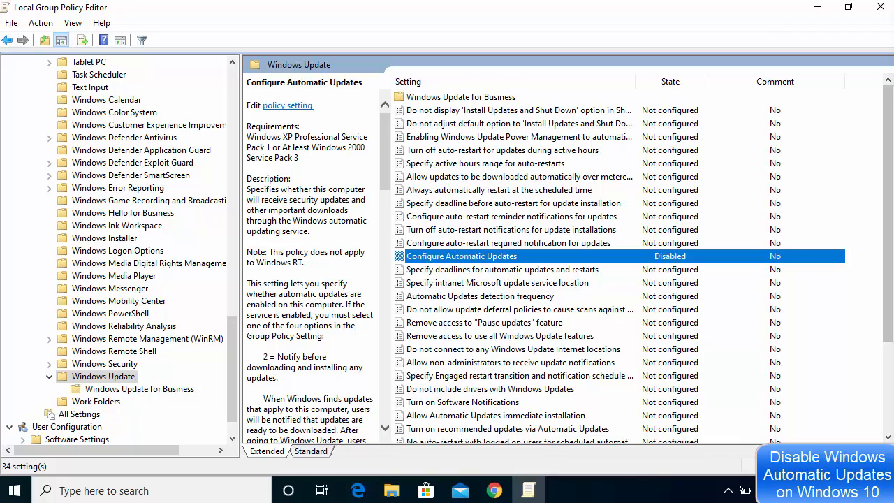
- Reopen Configure Automatic Updates, try Enabled with "2 - Notify for download and auto install", and look through the policy's help text
{"action": "double_click", "coordinate": [474, 258]}
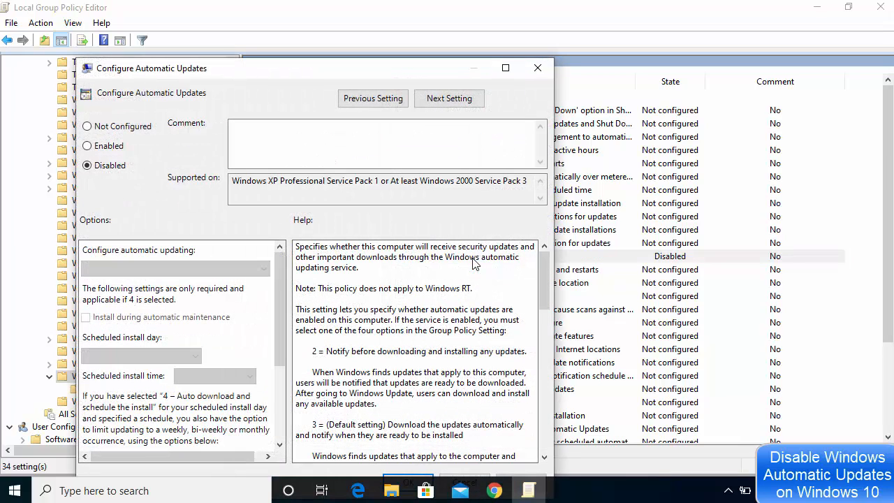
{"action": "left_click", "coordinate": [88, 145]}
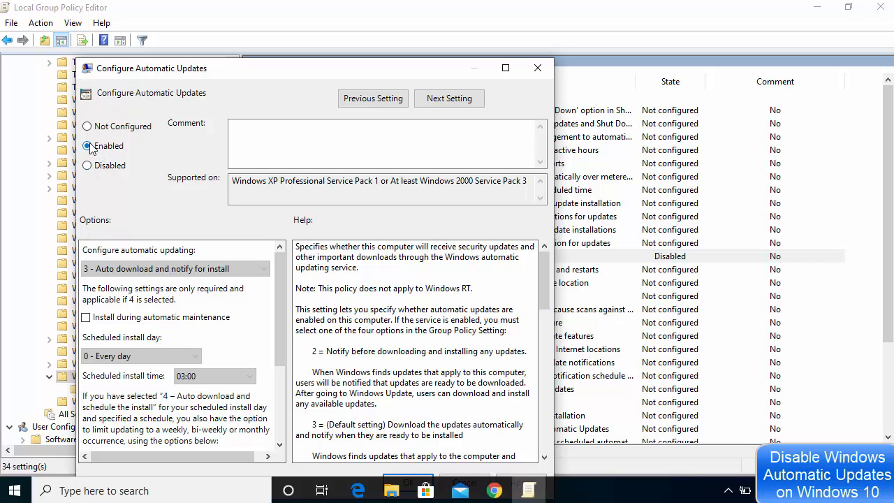
{"action": "left_click", "coordinate": [170, 271]}
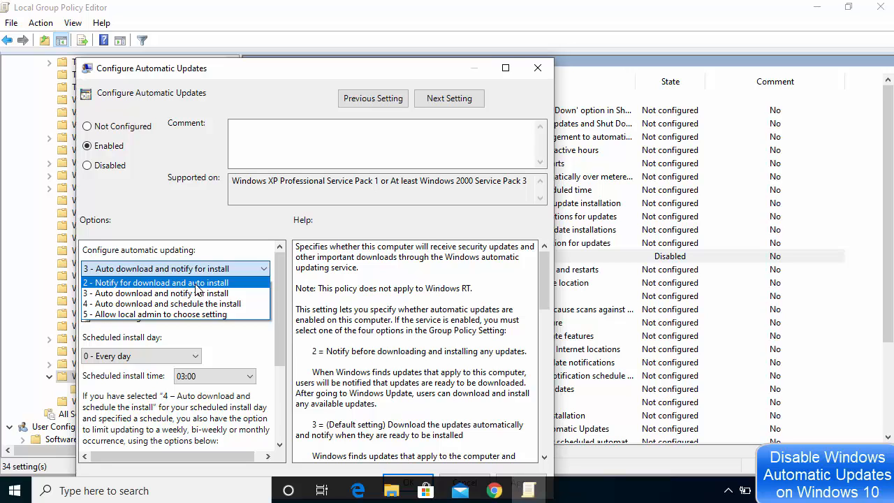
{"action": "left_click", "coordinate": [167, 284]}
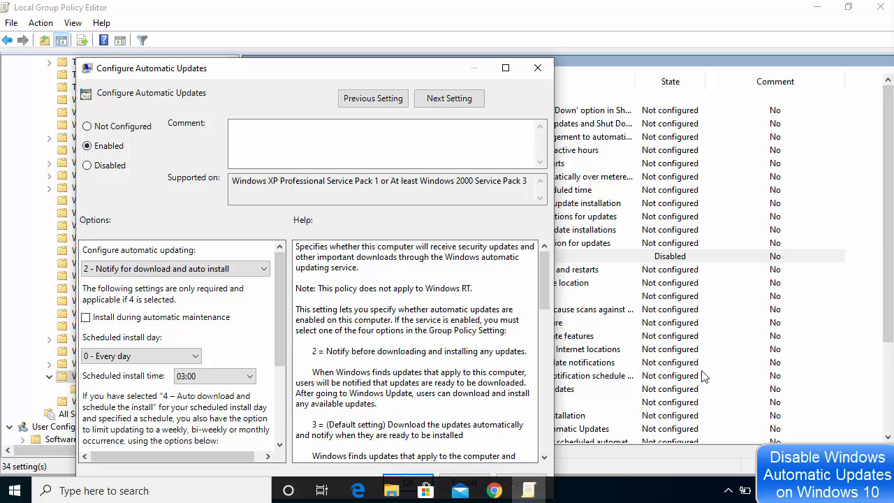
{"action": "left_click_drag", "start_coordinate": [543, 308], "coordinate": [545, 352]}
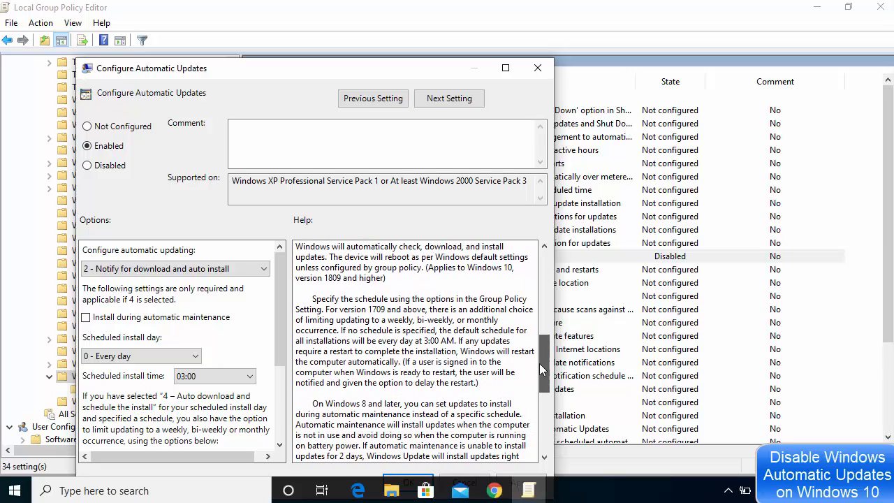
{"action": "left_click_drag", "start_coordinate": [412, 78], "coordinate": [468, 48]}
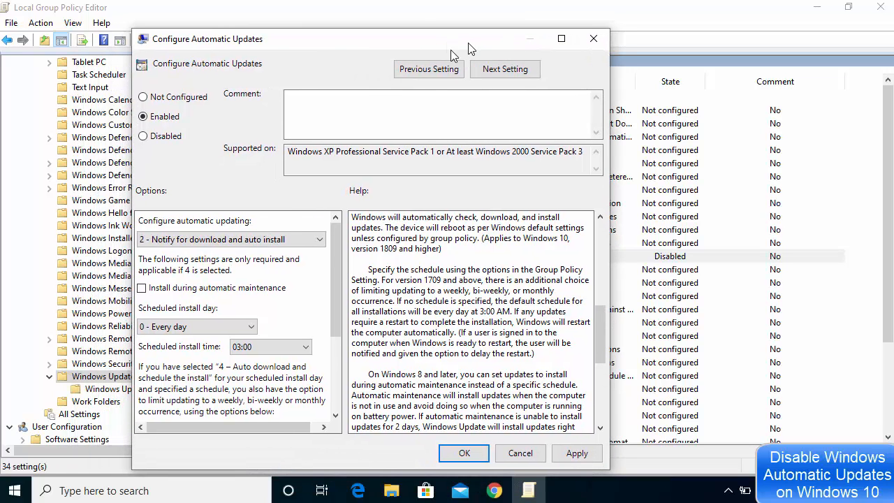
- Return the Configure Automatic Updates policy to Disabled, apply it, and close the Local Group Policy Editor
{"action": "left_click", "coordinate": [158, 137]}
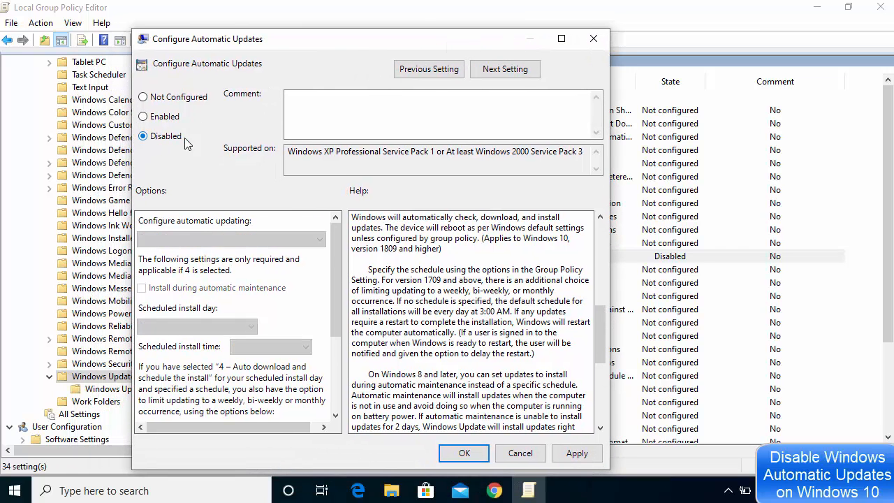
{"action": "left_click", "coordinate": [576, 453]}
{"action": "left_click", "coordinate": [449, 455]}
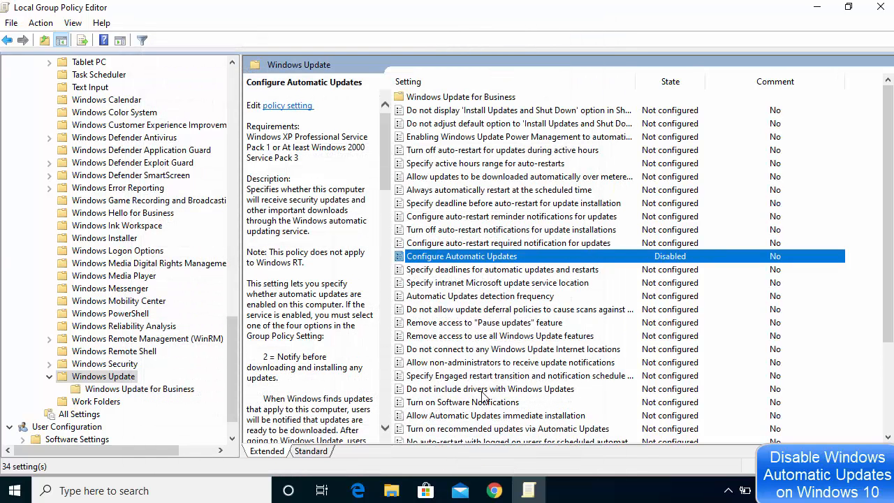
{"action": "left_click", "coordinate": [877, 13]}
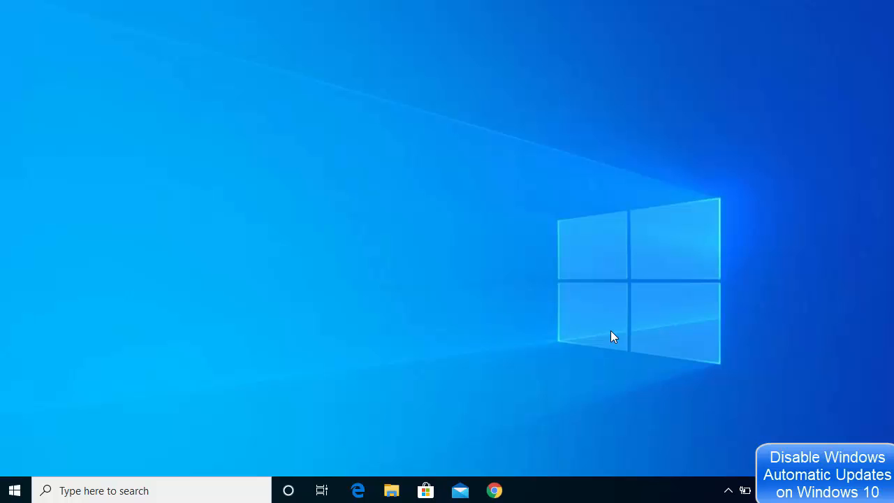
- Search Windows for regedit and open the Registry Editor, allowing it to make changes to the device
{"action": "left_click", "coordinate": [114, 488]}
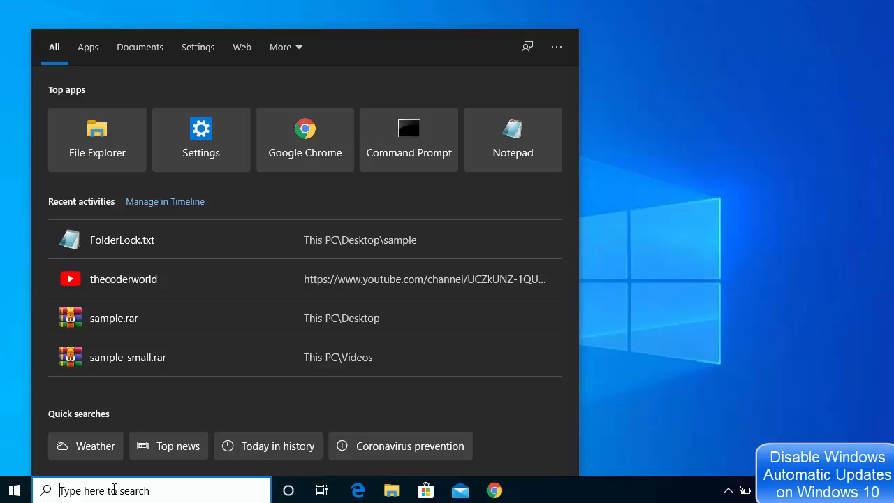
{"action": "type", "text": "regedi"}
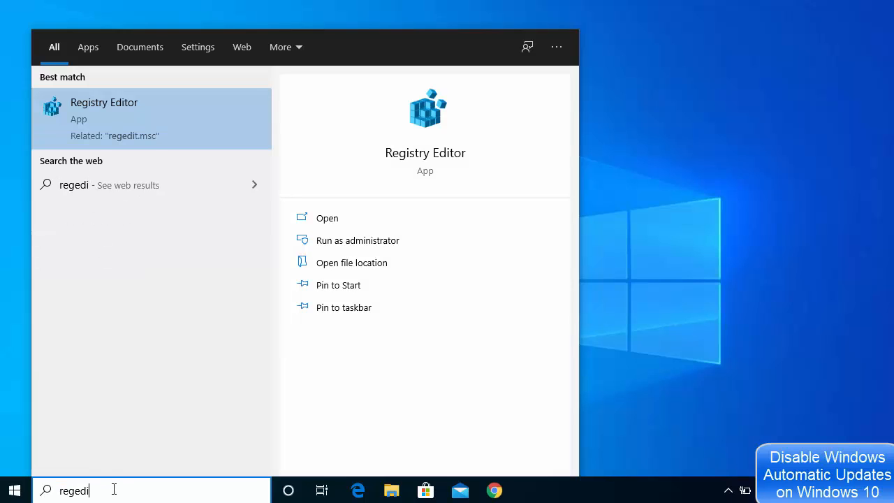
{"action": "type", "text": "t"}
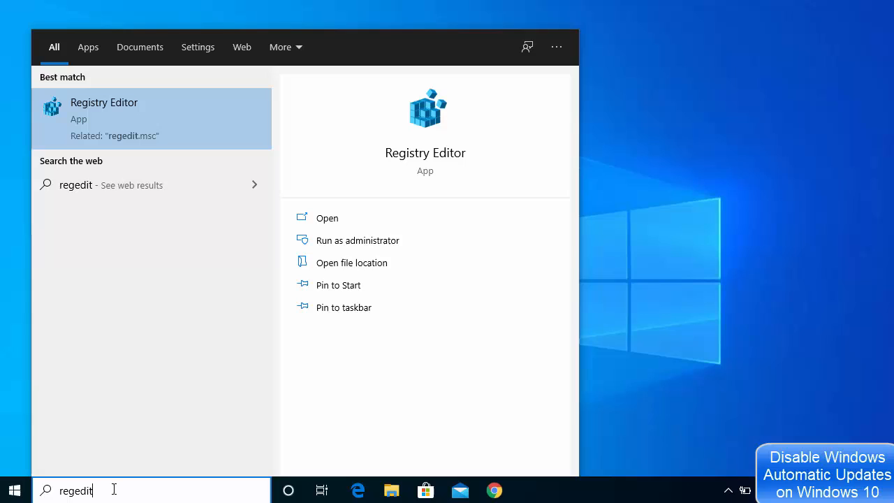
{"action": "left_click", "coordinate": [125, 116]}
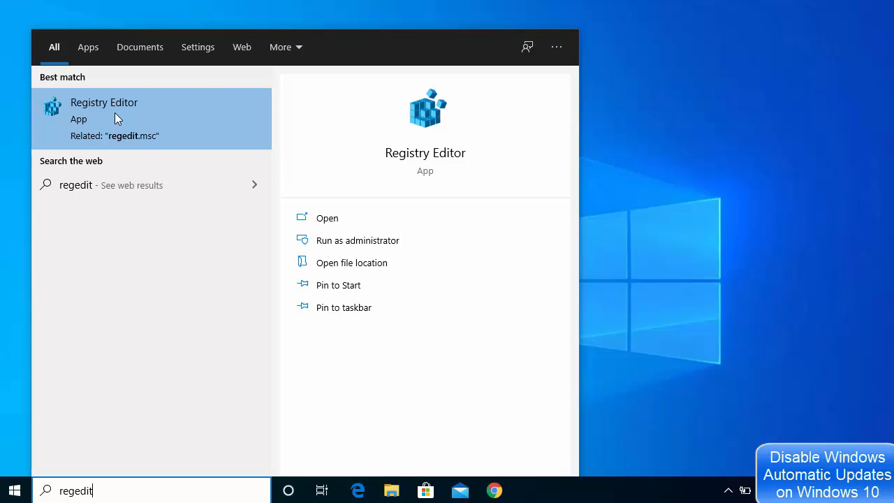
{"action": "left_click", "coordinate": [115, 114]}
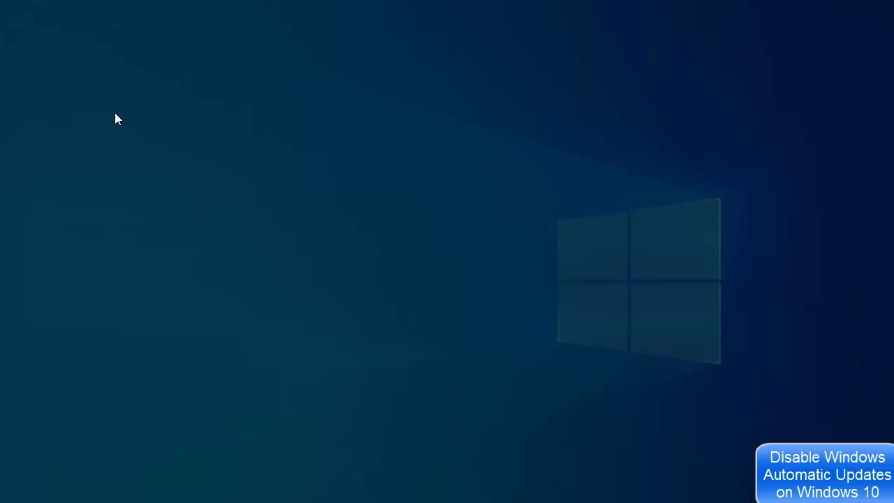
{"action": "left_click", "coordinate": [393, 331]}
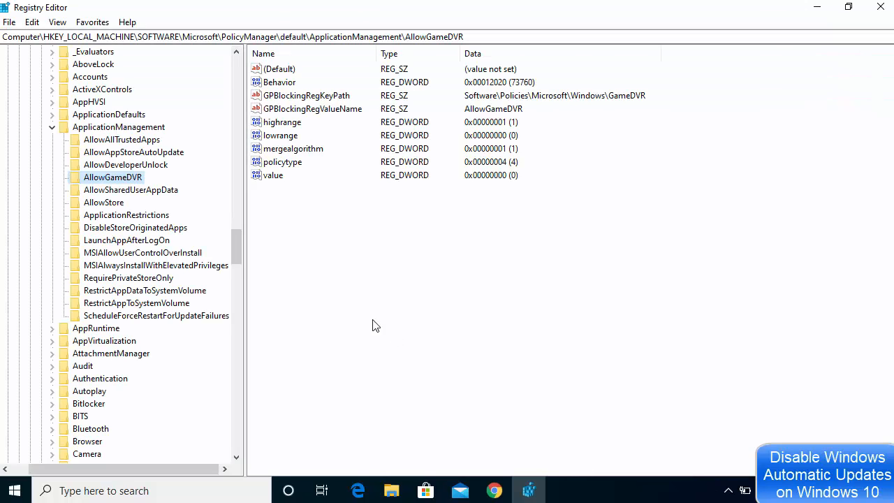
- Restore the Registry Editor to a resized, enlarged window and widen its key tree to show the root keys
{"action": "left_click_drag", "start_coordinate": [239, 246], "coordinate": [224, 74]}
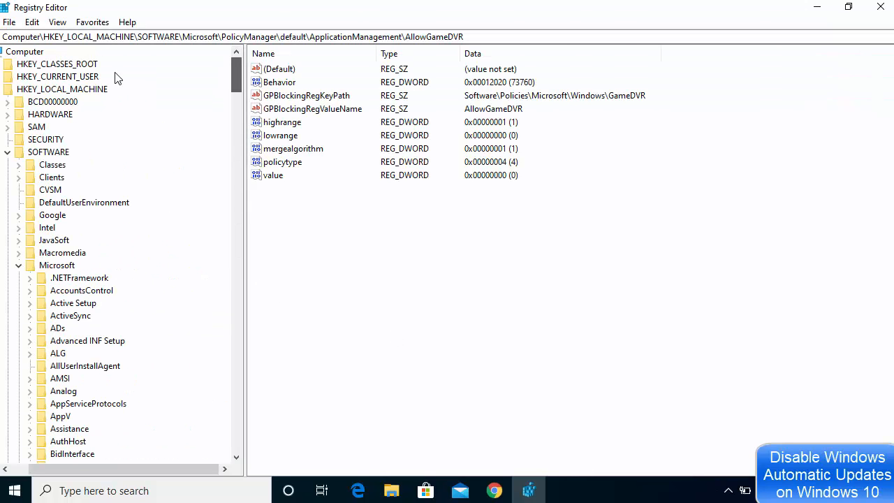
{"action": "double_click", "coordinate": [279, 9]}
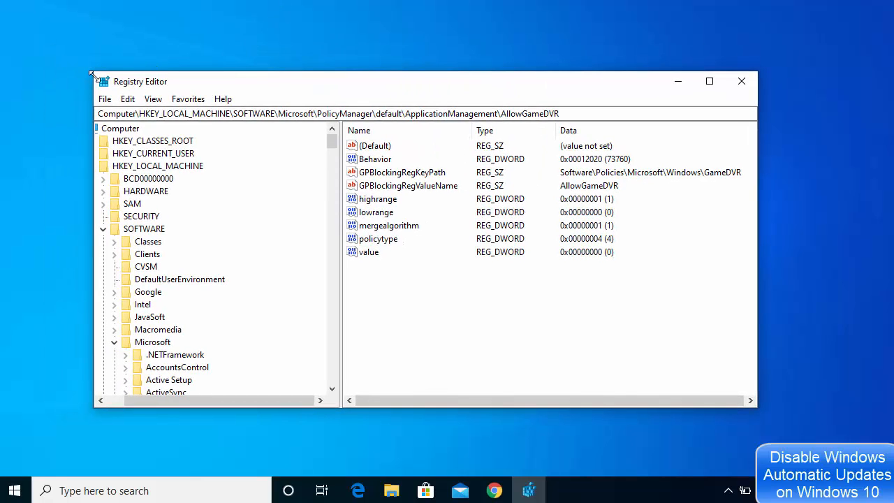
{"action": "left_click_drag", "start_coordinate": [90, 74], "coordinate": [29, 43]}
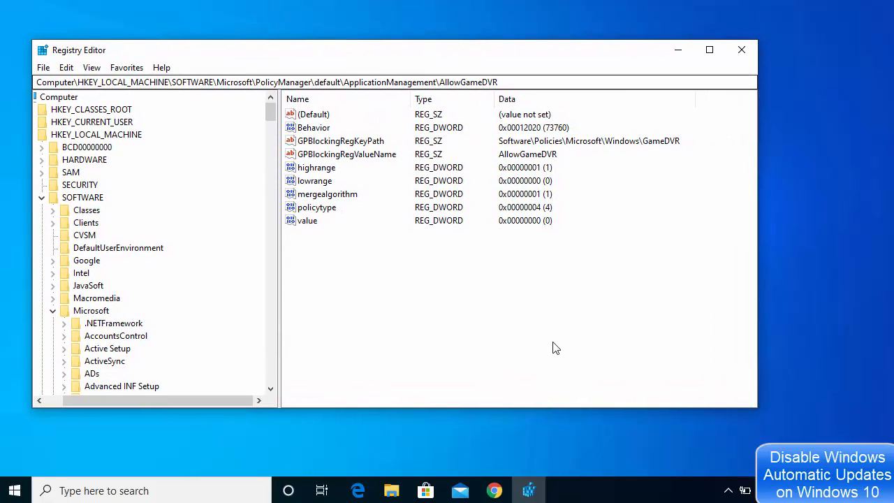
{"action": "left_click_drag", "start_coordinate": [755, 408], "coordinate": [814, 467]}
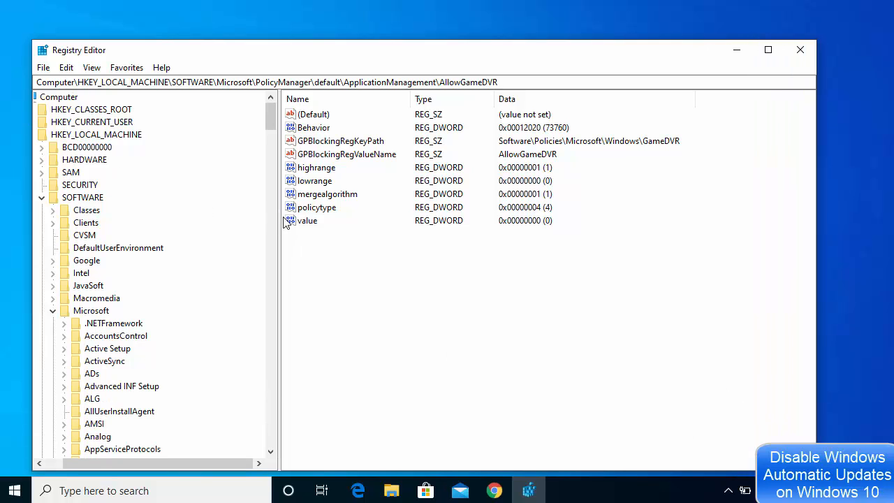
{"action": "left_click_drag", "start_coordinate": [285, 223], "coordinate": [323, 231]}
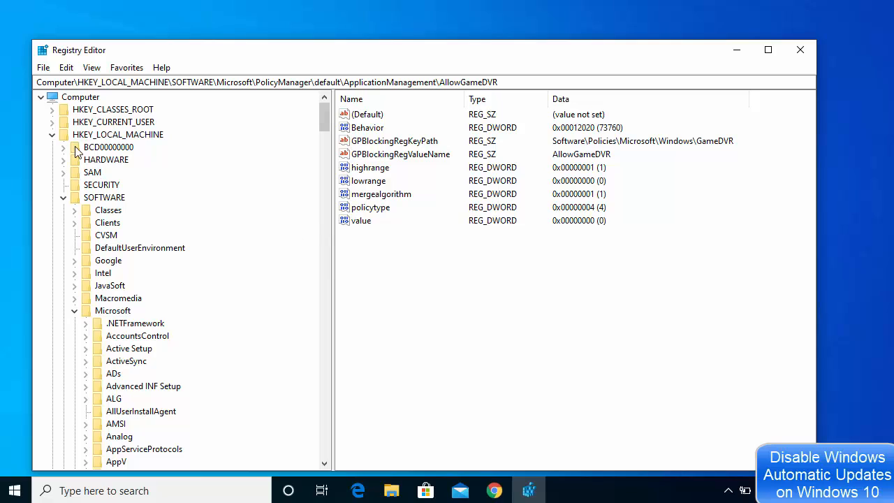
- Expand HKEY_LOCAL_MACHINE\SOFTWARE in the key tree and collapse its Microsoft subkey
{"action": "left_click", "coordinate": [53, 135]}
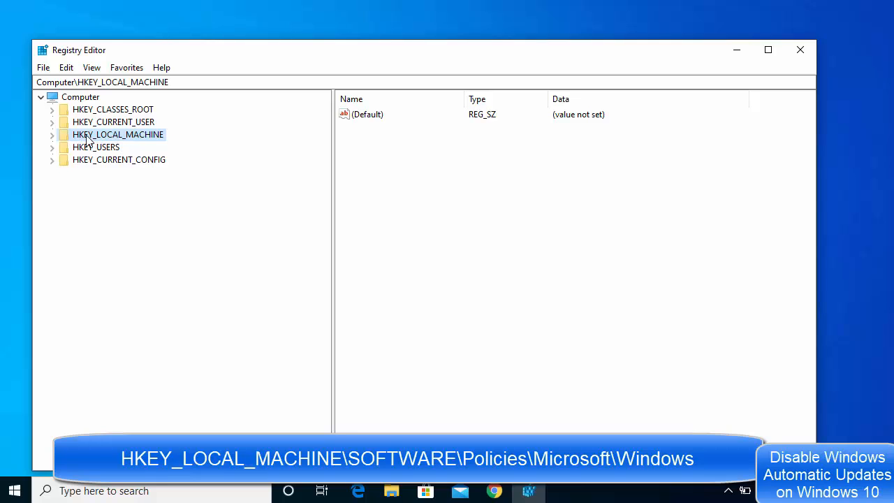
{"action": "left_click", "coordinate": [50, 135]}
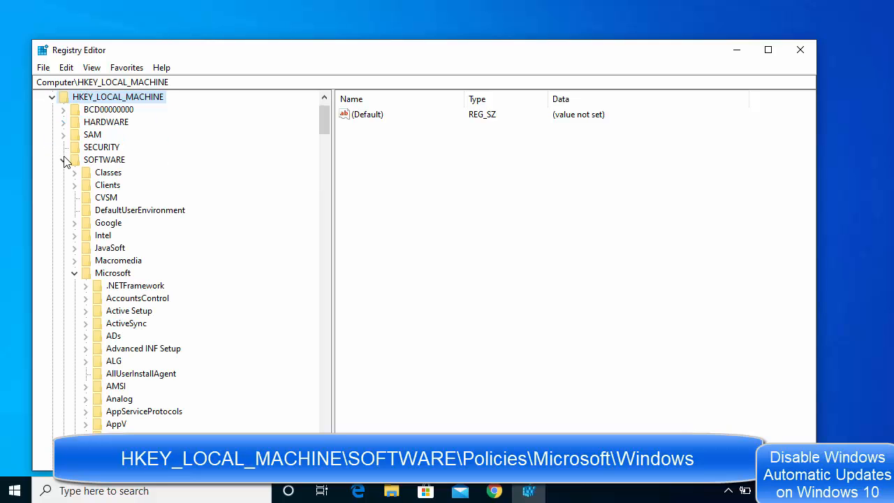
{"action": "left_click", "coordinate": [63, 159]}
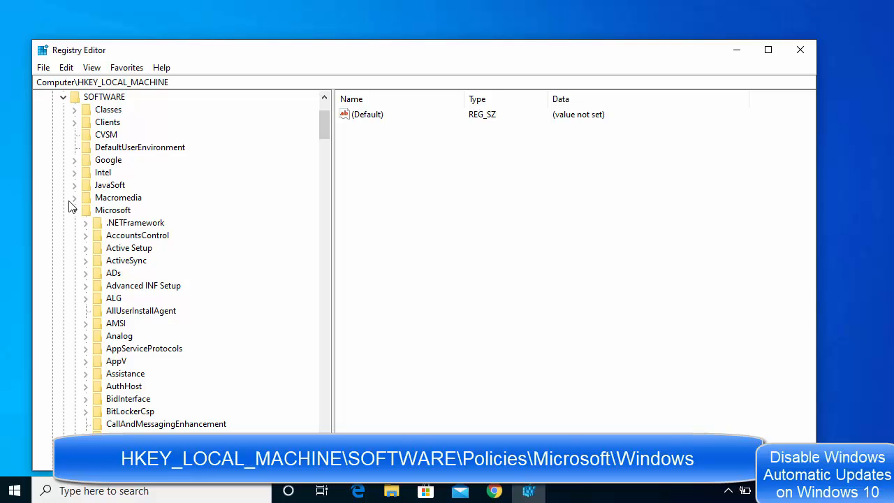
{"action": "scroll", "coordinate": [74, 205], "scroll_direction": "up", "scroll_amount": 1}
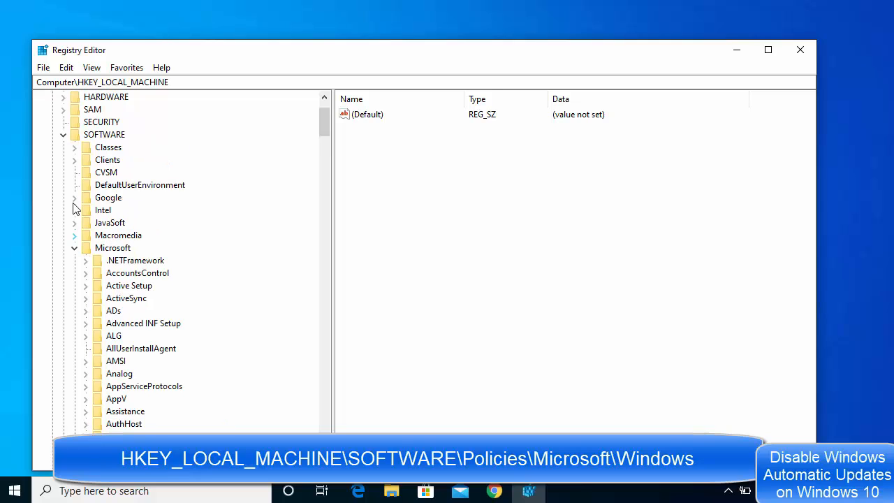
{"action": "left_click", "coordinate": [73, 249]}
{"action": "scroll", "coordinate": [72, 255], "scroll_direction": "up", "scroll_amount": 1}
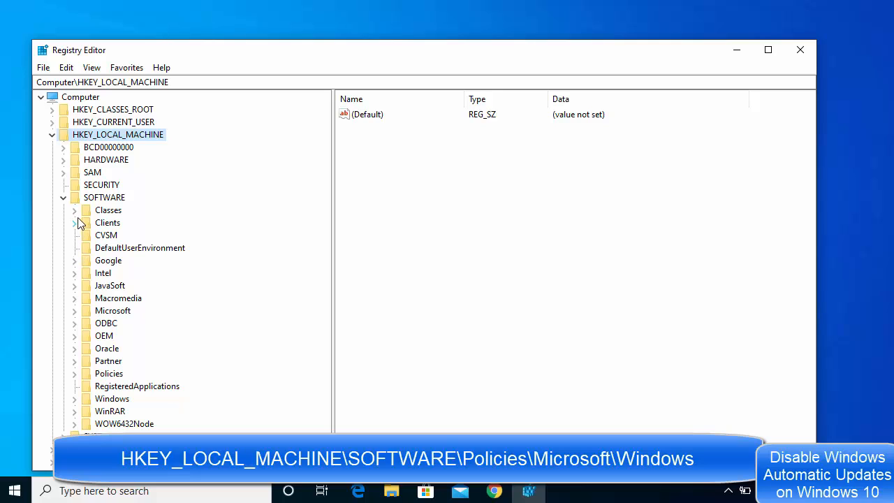
- Expand Policies\Microsoft\Windows under HKEY_LOCAL_MACHINE\SOFTWARE to show its subkeys
{"action": "left_click", "coordinate": [75, 374]}
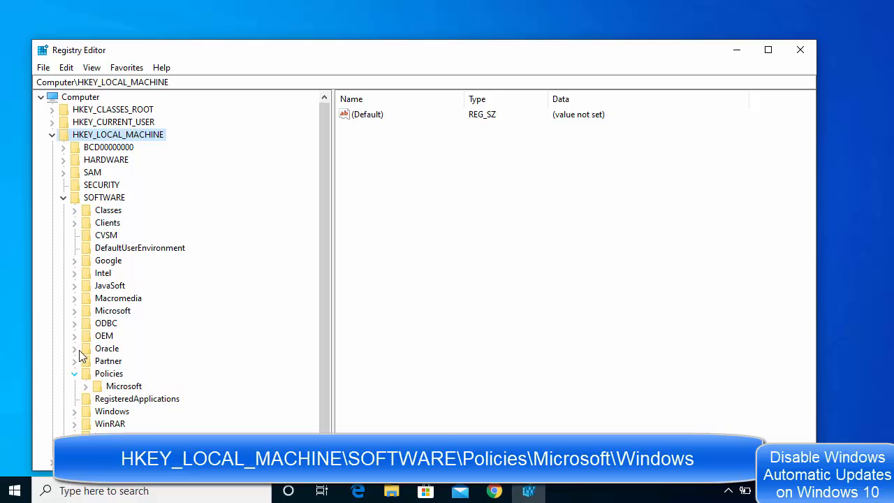
{"action": "scroll", "coordinate": [79, 348], "scroll_direction": "down", "scroll_amount": 1}
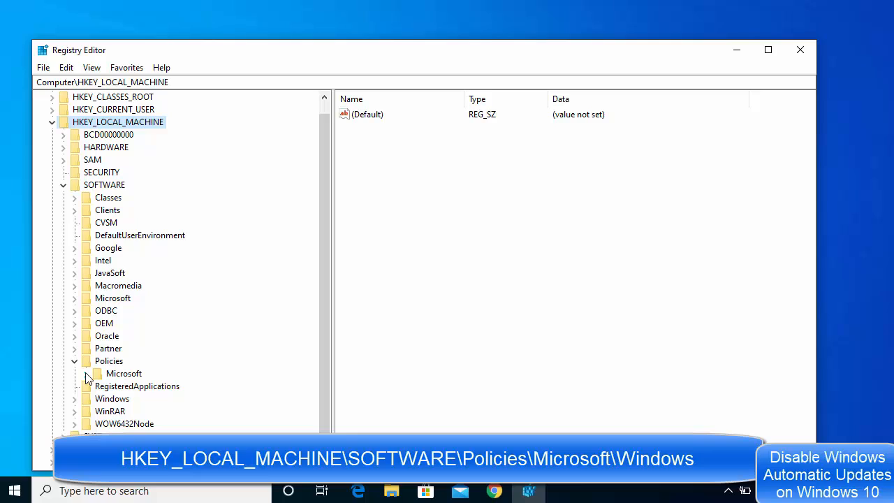
{"action": "left_click", "coordinate": [86, 374]}
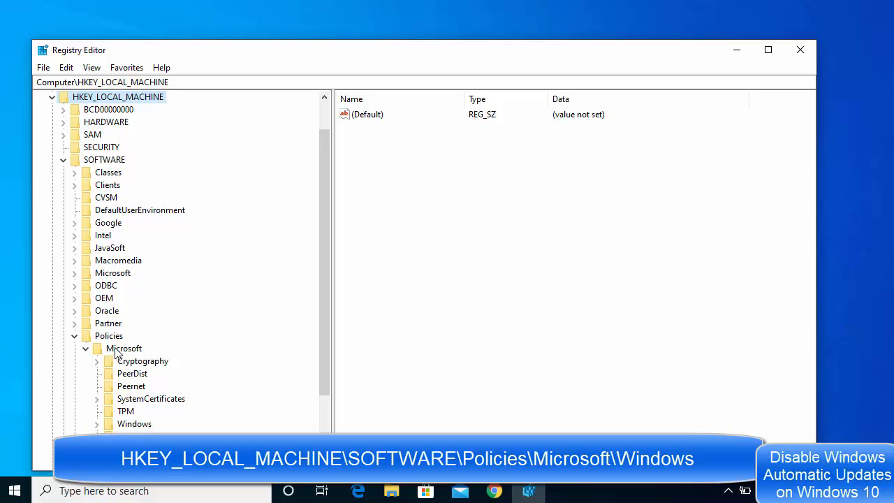
{"action": "scroll", "coordinate": [117, 354], "scroll_direction": "down", "scroll_amount": 2}
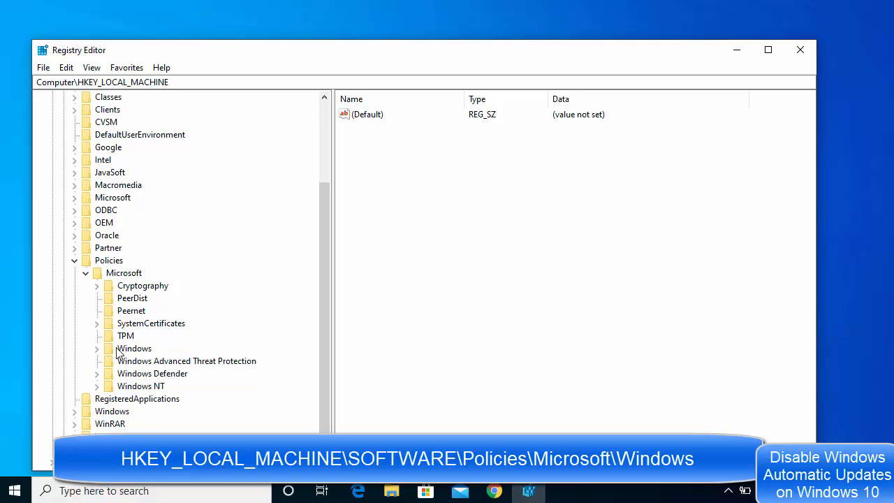
{"action": "left_click", "coordinate": [97, 351]}
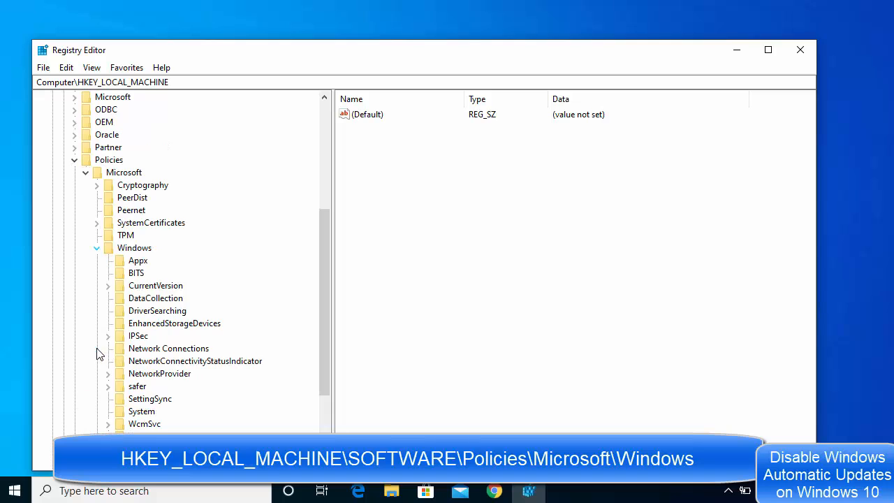
- Create a new key named WindowsUpdate under HKEY_LOCAL_MACHINE\SOFTWARE\Policies\Microsoft\Windows
{"action": "left_click", "coordinate": [133, 250]}
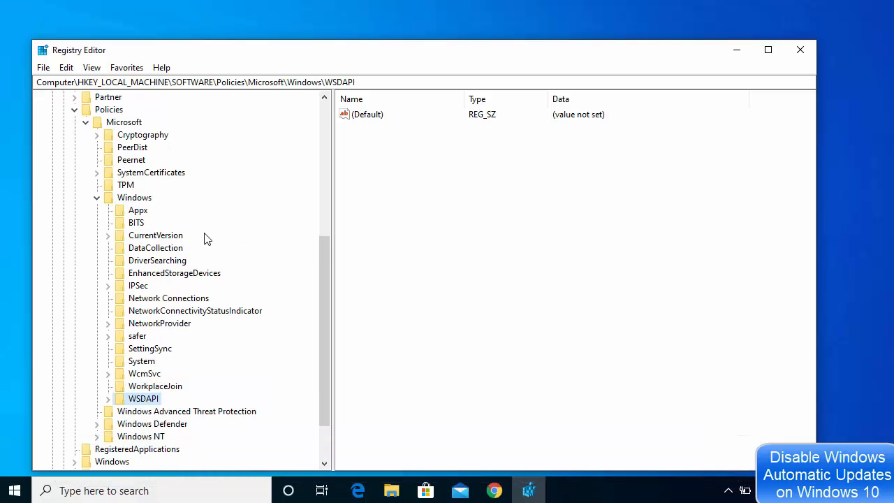
{"action": "left_click", "coordinate": [137, 198]}
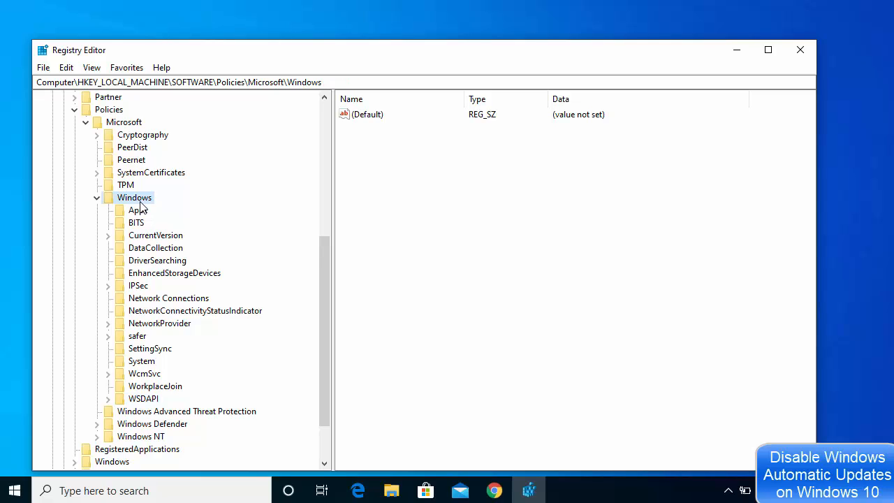
{"action": "right_click", "coordinate": [140, 203]}
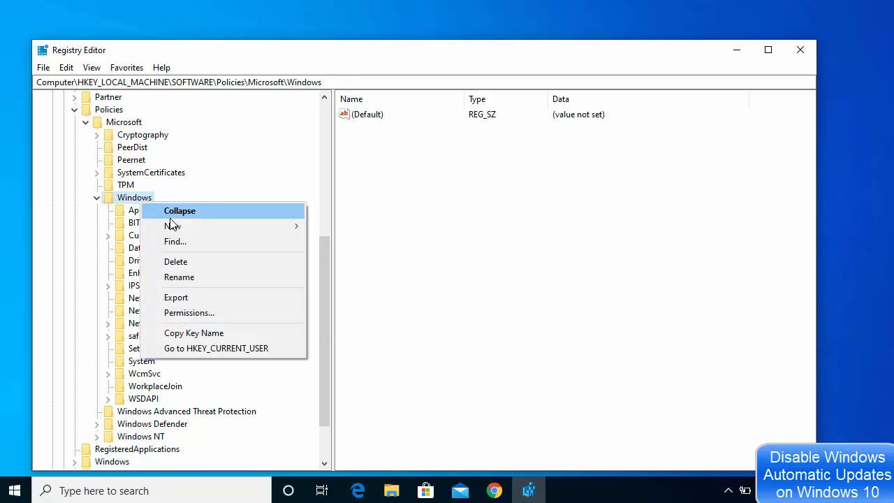
{"action": "mouse_move", "coordinate": [179, 231]}
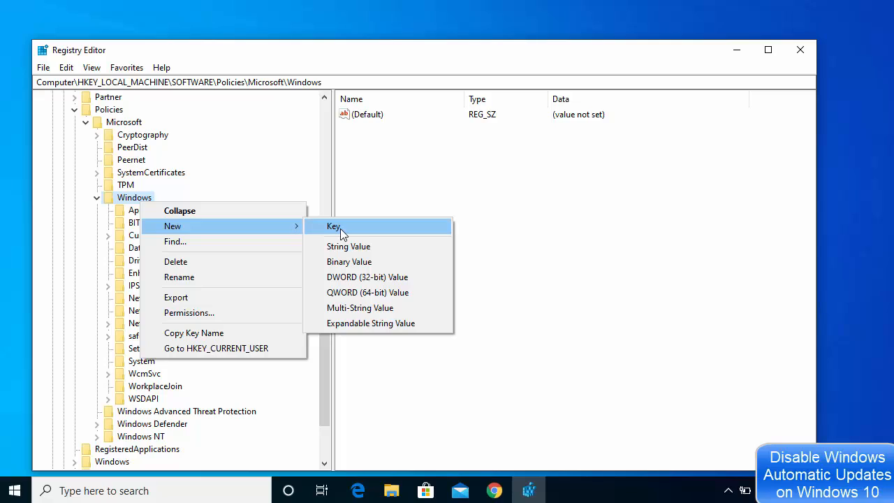
{"action": "left_click", "coordinate": [340, 228]}
{"action": "type", "text": "WindowsUpdate"}
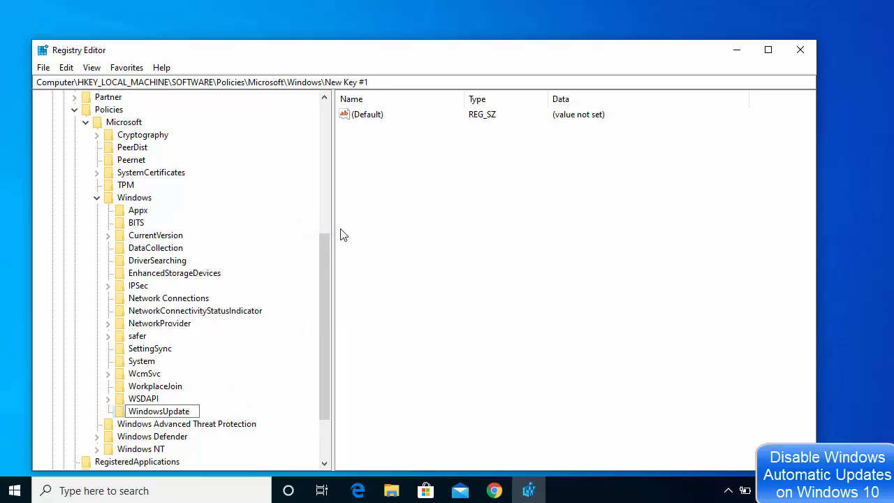
{"action": "key", "text": "Return"}
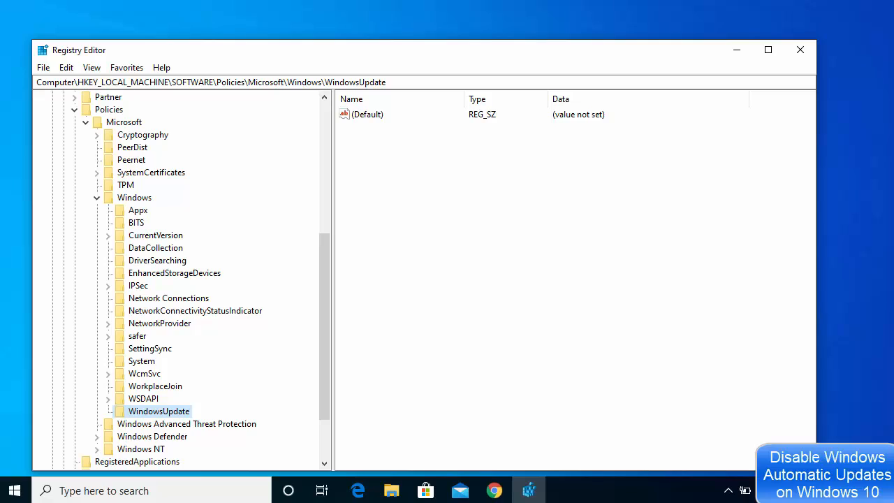
- Create a new subkey named AU inside the WindowsUpdate key
{"action": "right_click", "coordinate": [139, 412]}
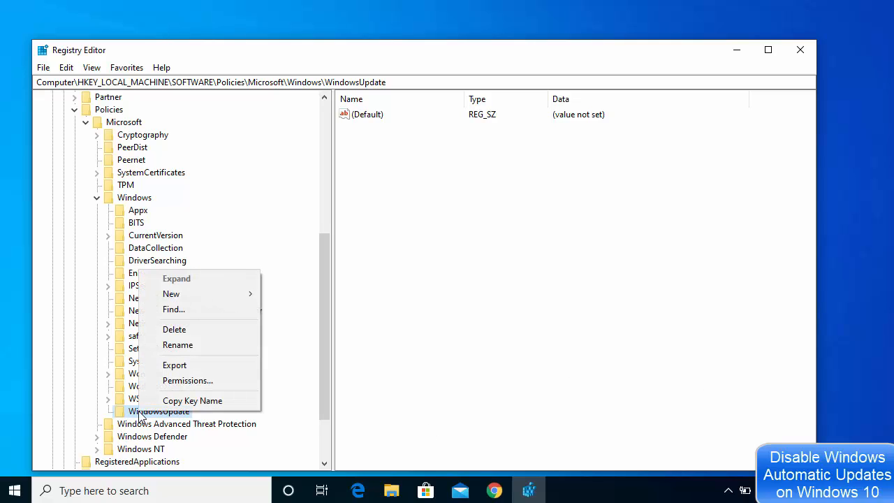
{"action": "mouse_move", "coordinate": [233, 294]}
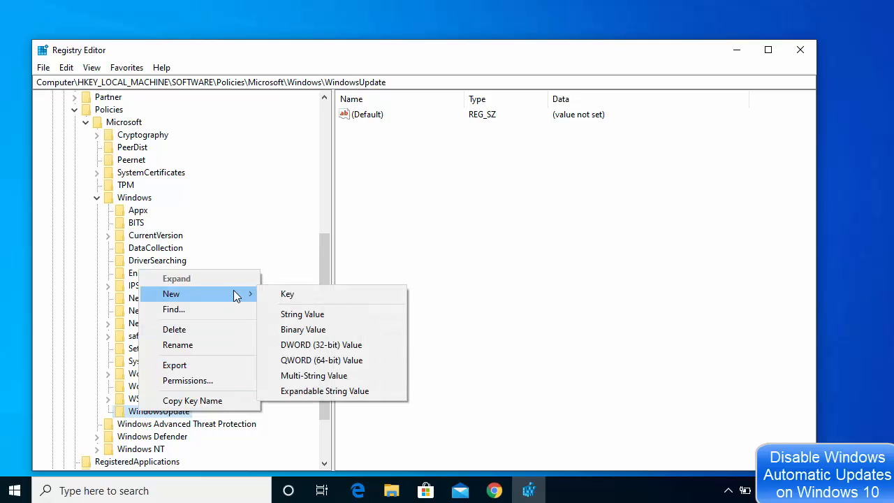
{"action": "left_click", "coordinate": [287, 296]}
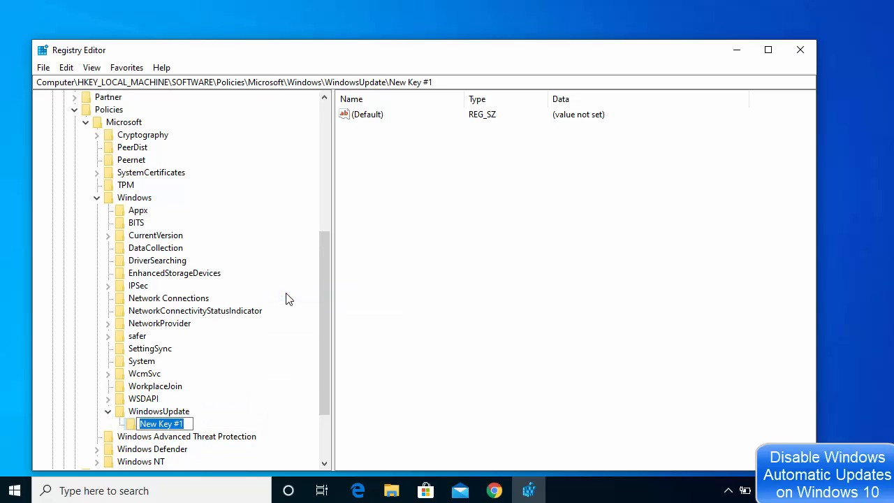
{"action": "type", "text": "AU"}
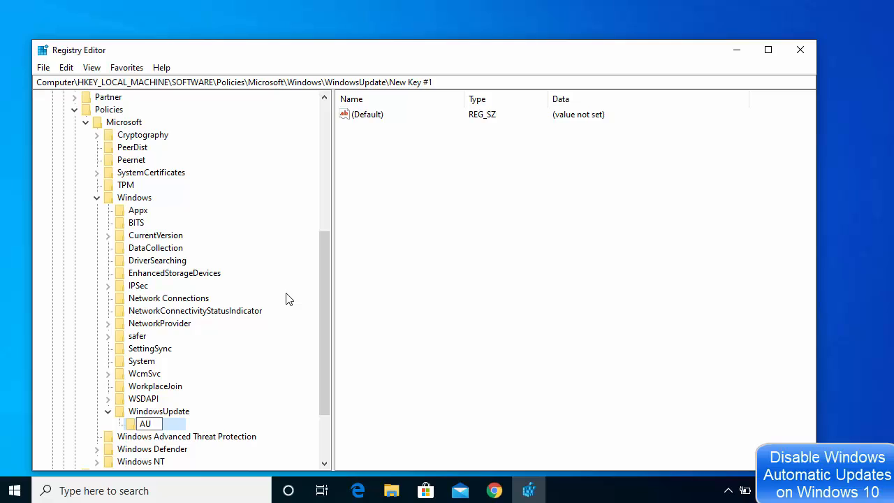
{"action": "key", "text": "Return"}
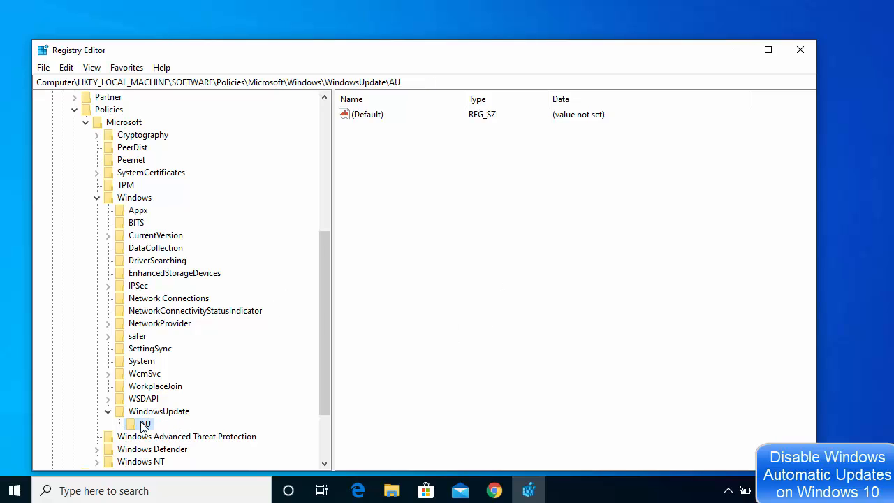
- Add a DWORD (32-bit) value named NoAutoUpdate to the AU key
{"action": "left_click", "coordinate": [395, 181]}
{"action": "right_click", "coordinate": [410, 171]}
{"action": "mouse_move", "coordinate": [463, 176]}
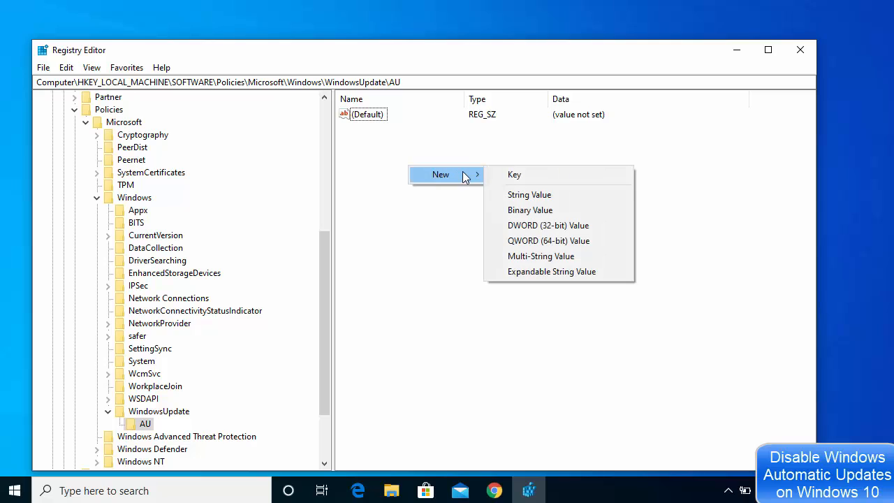
{"action": "left_click", "coordinate": [530, 226]}
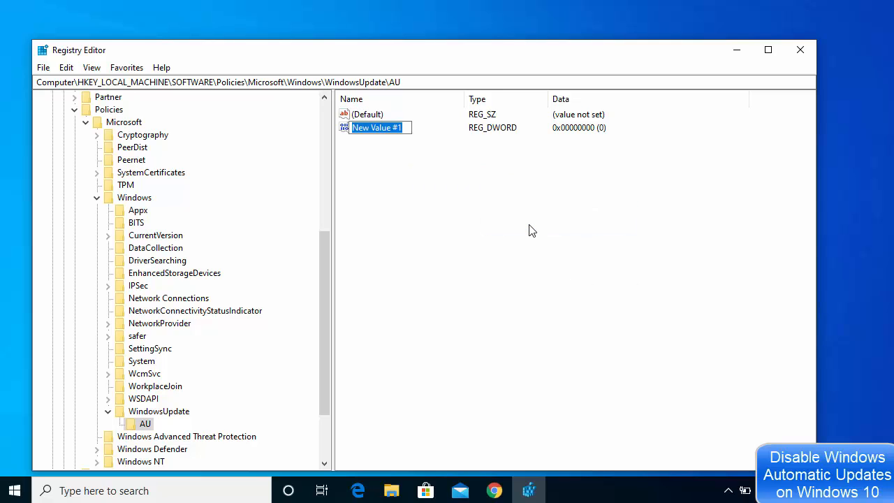
{"action": "type", "text": "NoAutoUpdate"}
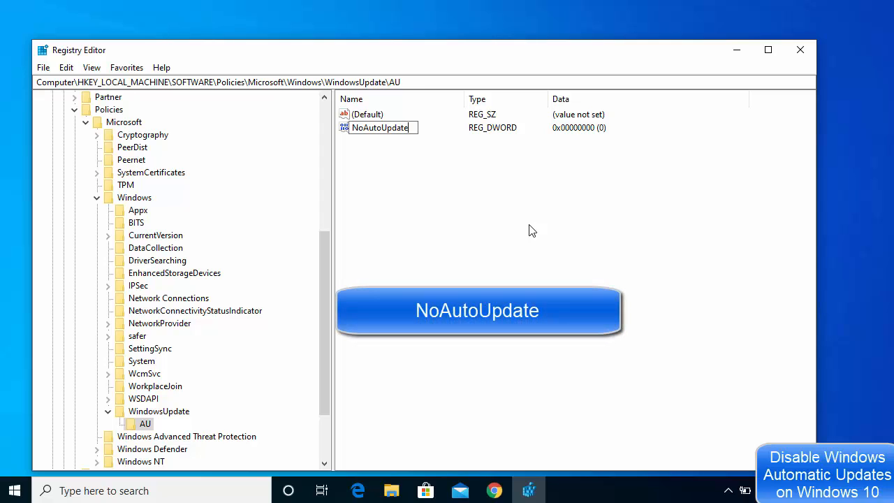
{"action": "key", "text": "Return"}
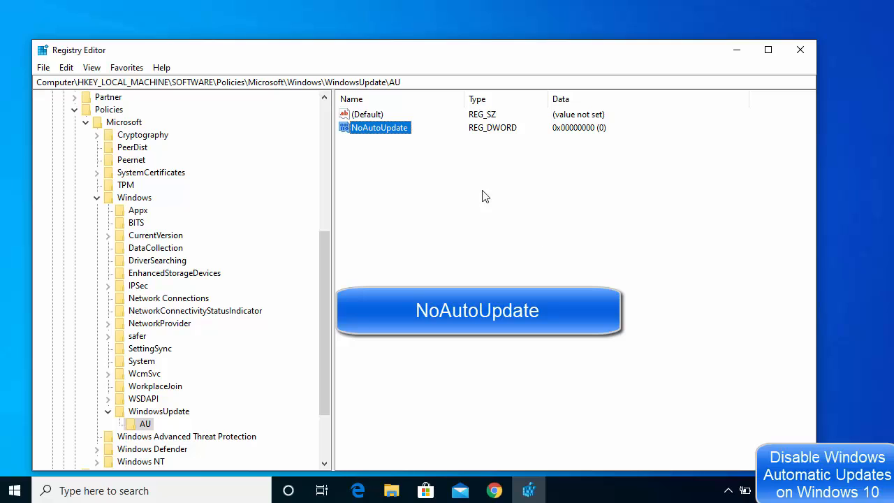
- Set the NoAutoUpdate value data to 1 and close the Registry Editor
{"action": "double_click", "coordinate": [390, 130]}
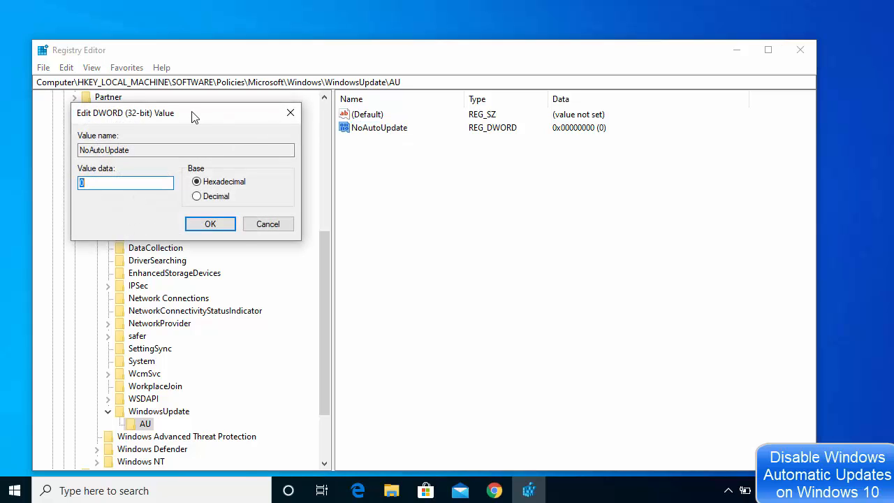
{"action": "left_click_drag", "start_coordinate": [194, 116], "coordinate": [511, 171]}
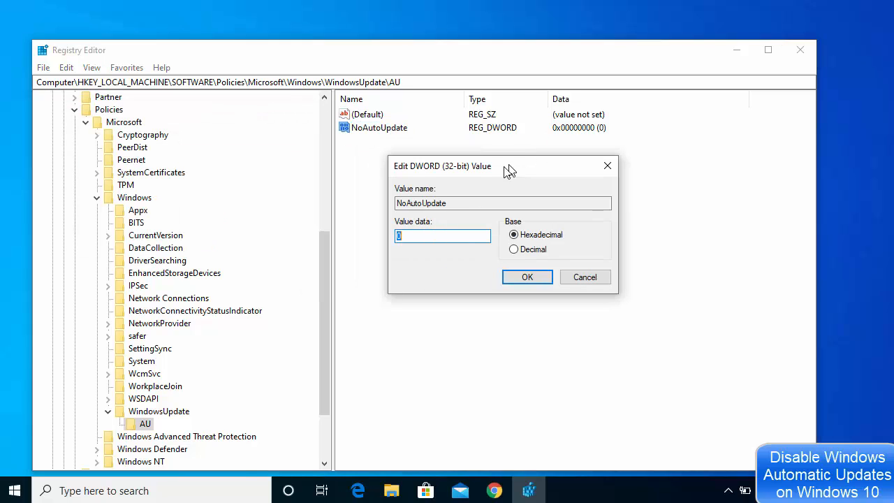
{"action": "left_click", "coordinate": [419, 238]}
{"action": "key", "text": "BackSpace"}
{"action": "type", "text": "1"}
{"action": "left_click", "coordinate": [515, 278]}
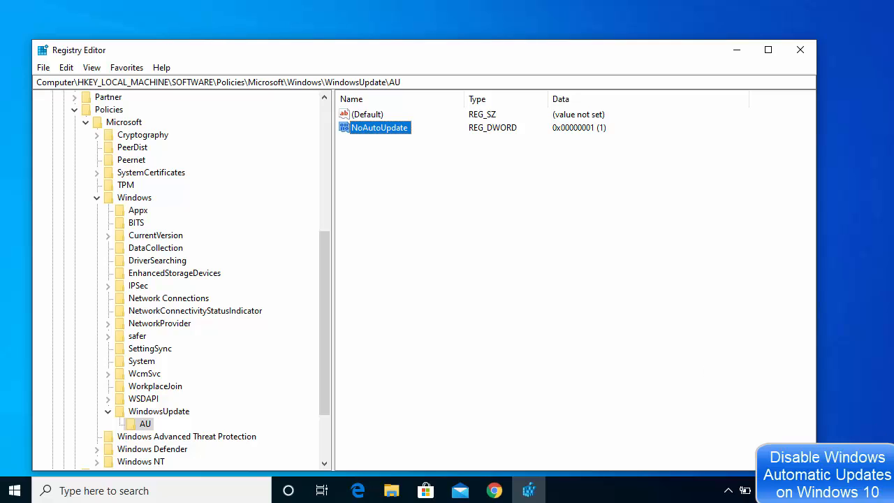
{"action": "left_click", "coordinate": [801, 55]}
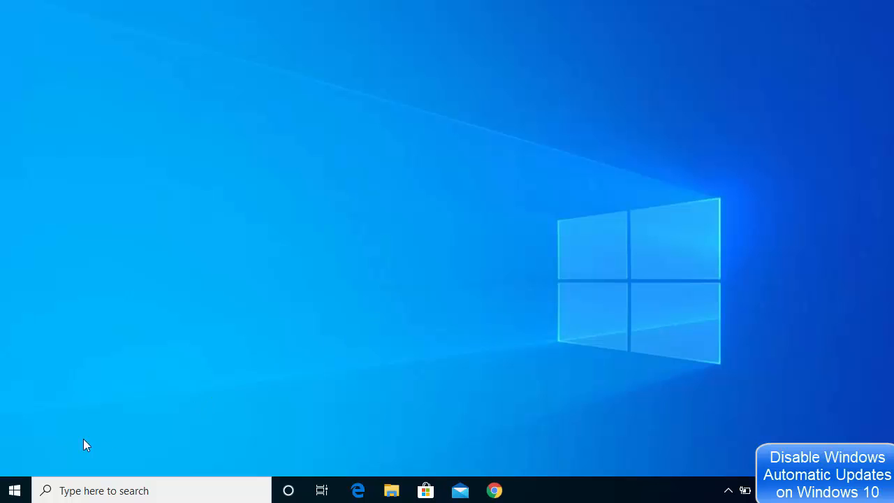
{"action": "left_click", "coordinate": [15, 489]}
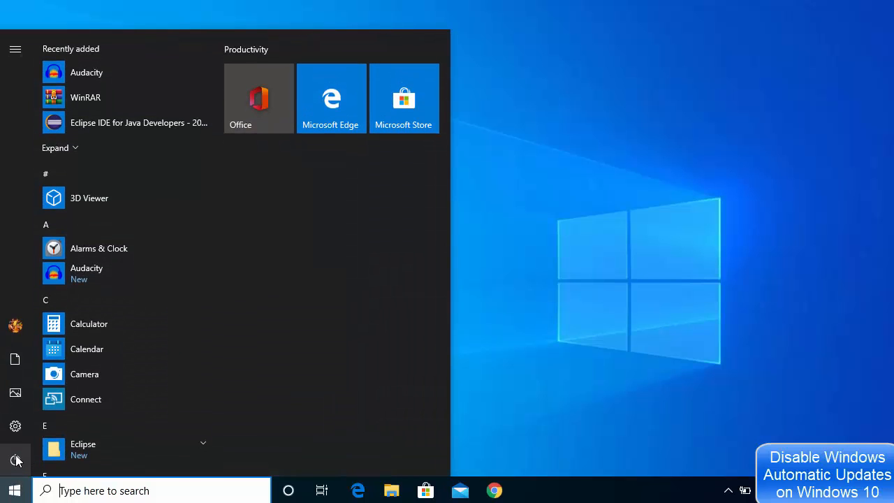
{"action": "left_click", "coordinate": [15, 460]}
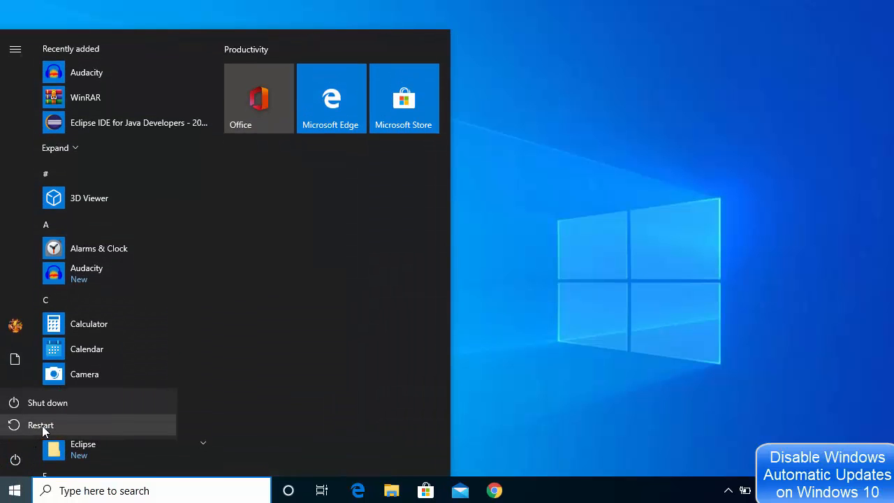
{"action": "left_click", "coordinate": [628, 345]}
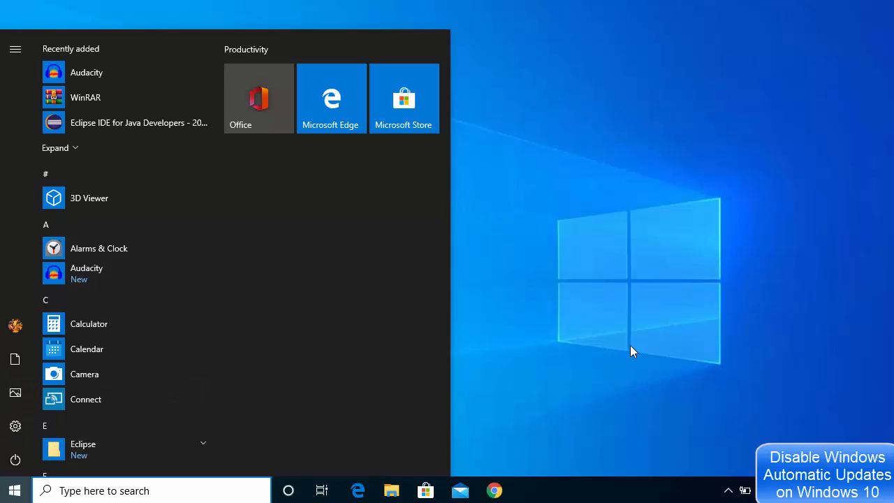
{"action": "left_click", "coordinate": [630, 345]}
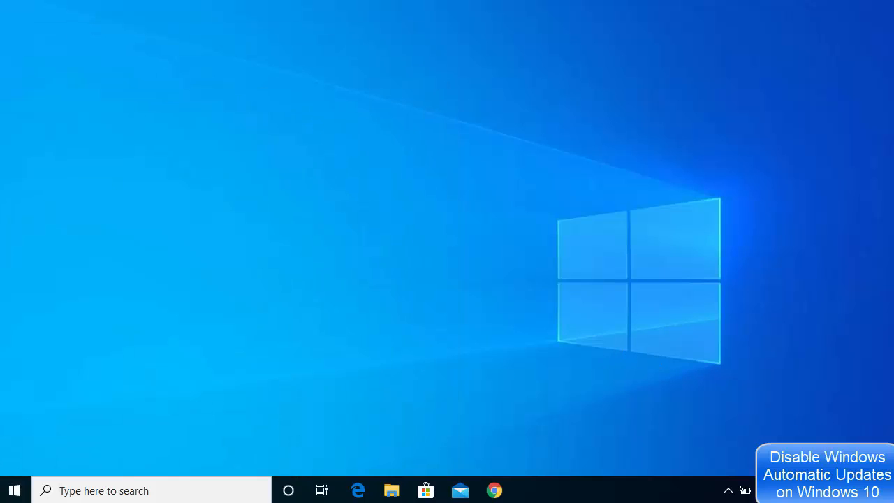